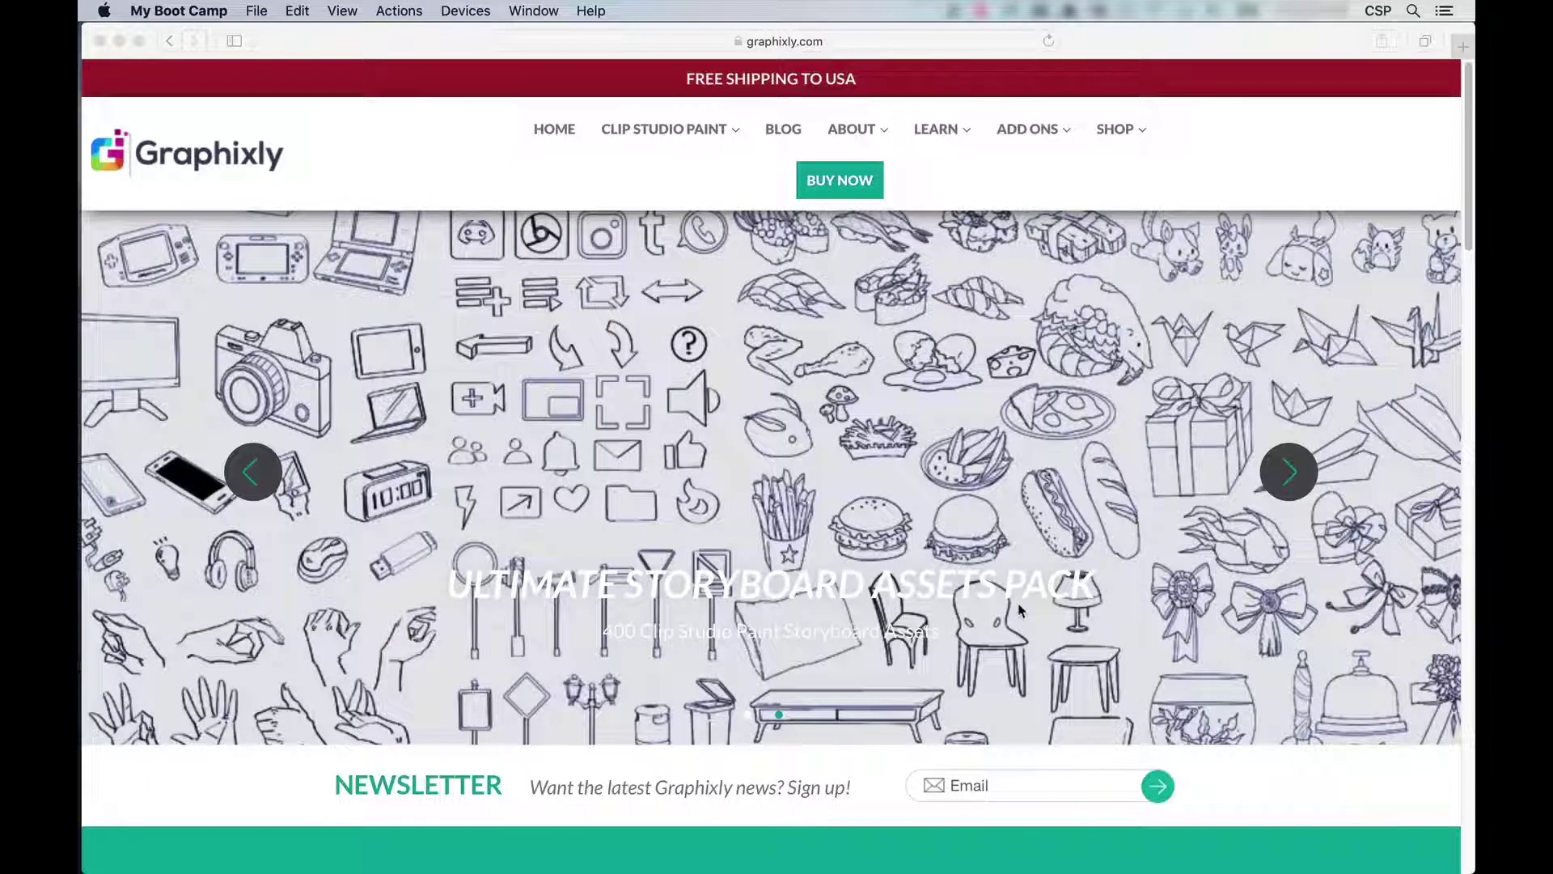
- Open Graphixly's ADD ONS list to reach the Ultimate Storyboard Assets Pack
{"action": "left_click", "coordinate": [1032, 132]}
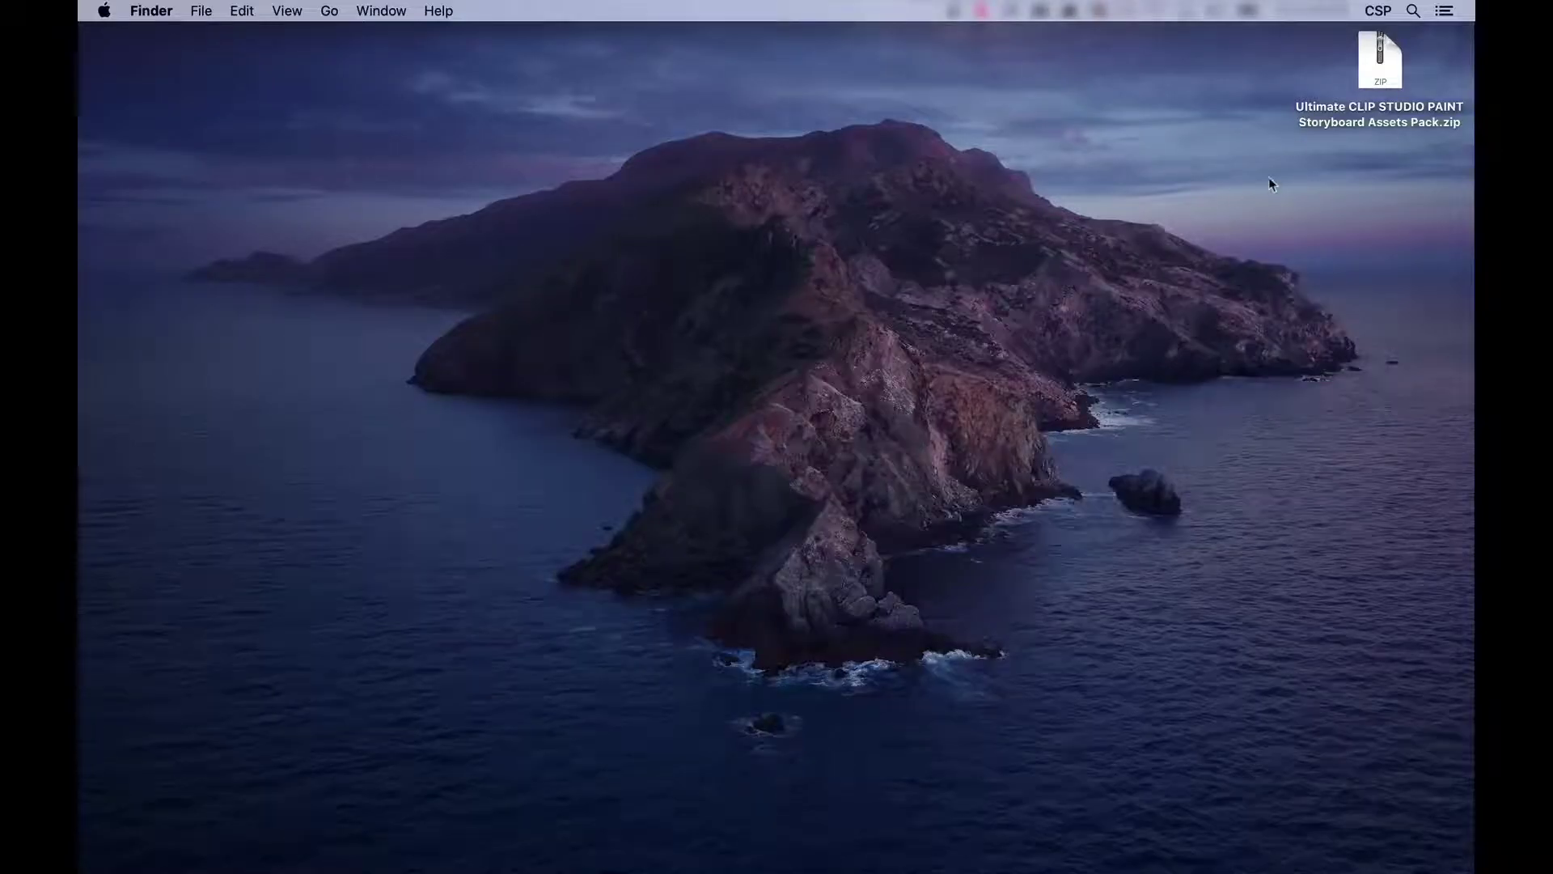
- Unzip the downloaded Ultimate CLIP STUDIO PAINT Storyboard Assets Pack.zip on the desktop
{"action": "double_click", "coordinate": [1379, 65]}
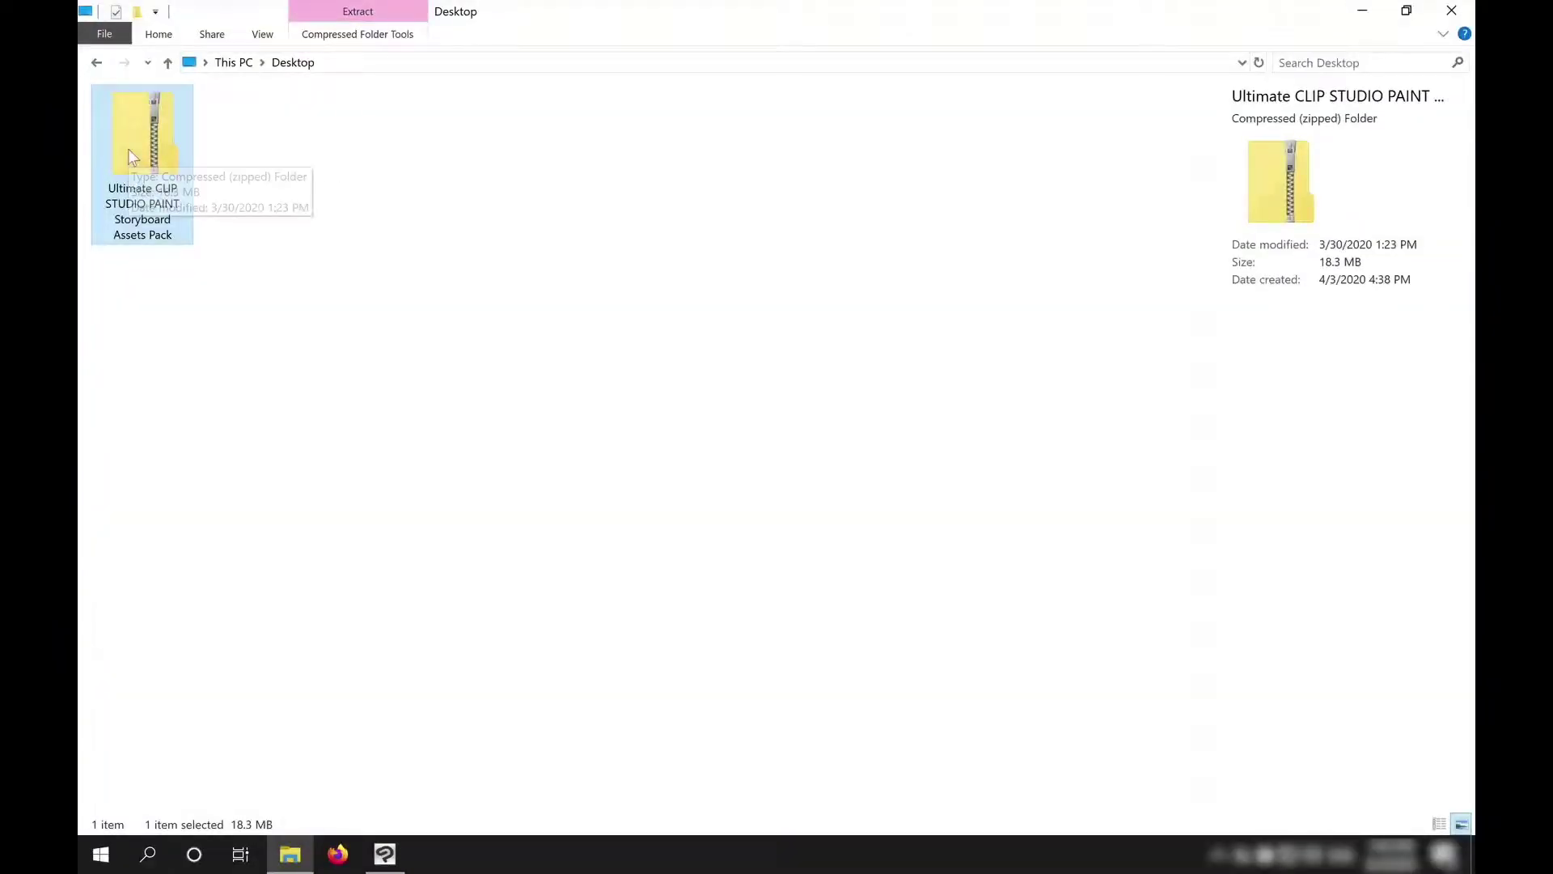
- Extract the Storyboard Assets Pack zip to the suggested desktop folder and open its inner subfolder
{"action": "right_click", "coordinate": [130, 154]}
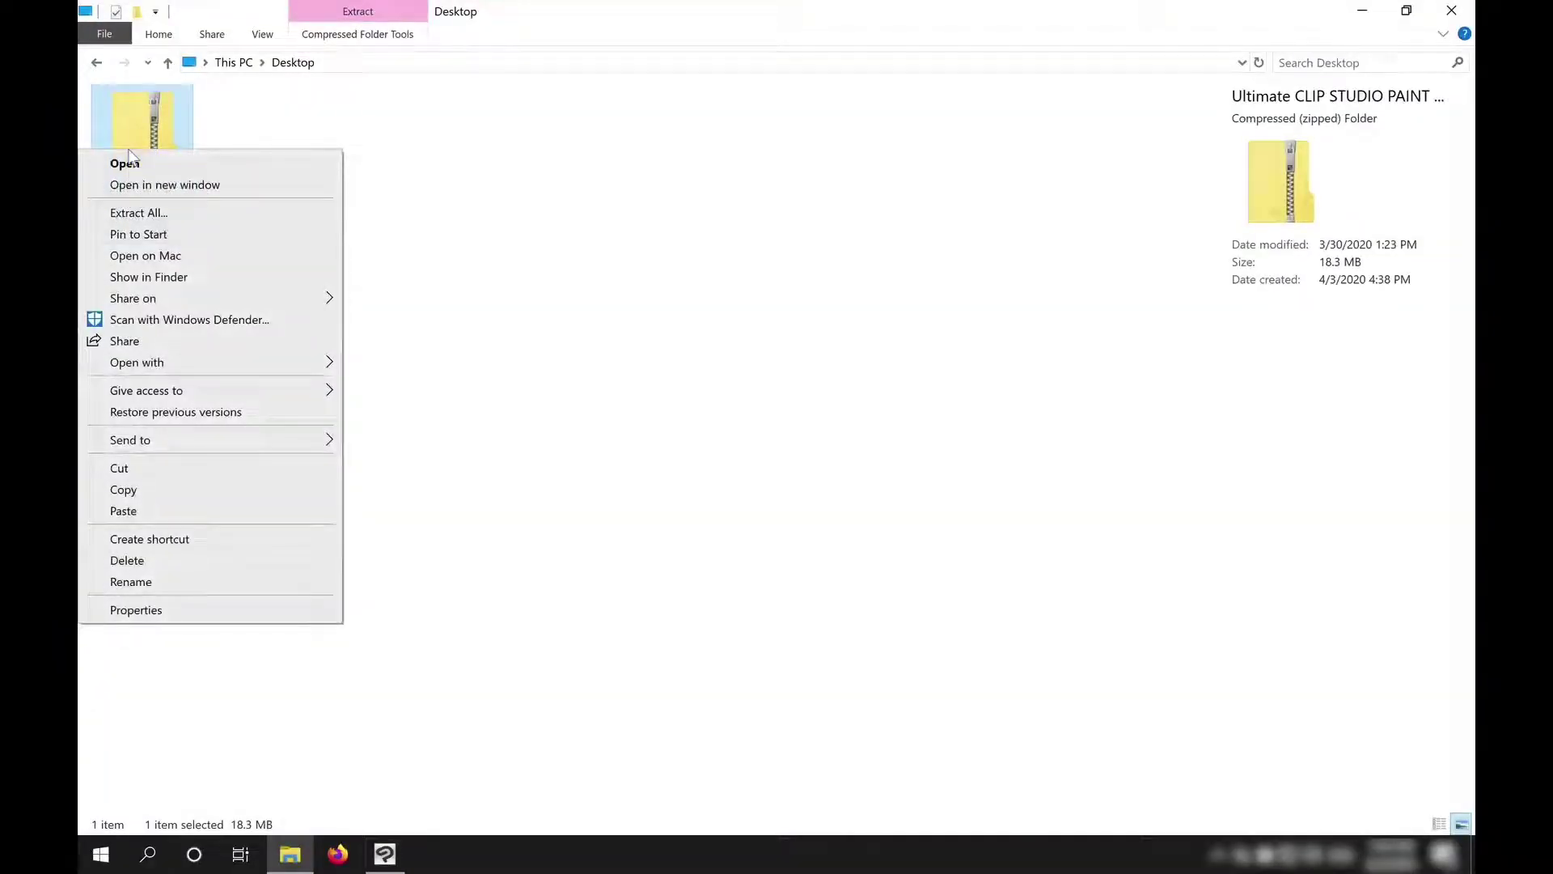
{"action": "left_click", "coordinate": [129, 212]}
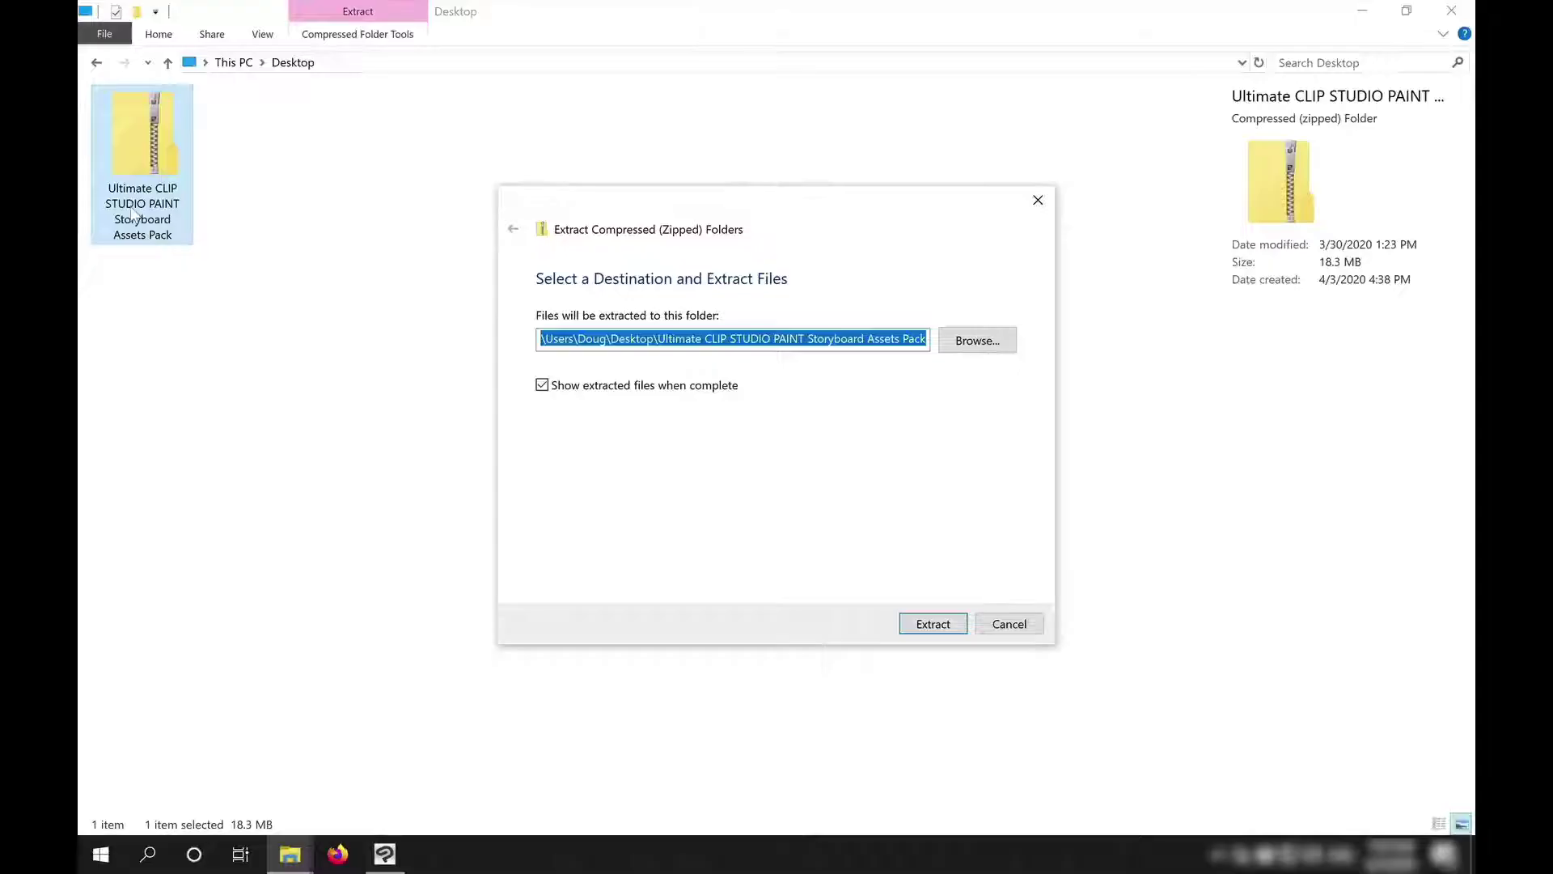
{"action": "left_click", "coordinate": [930, 631]}
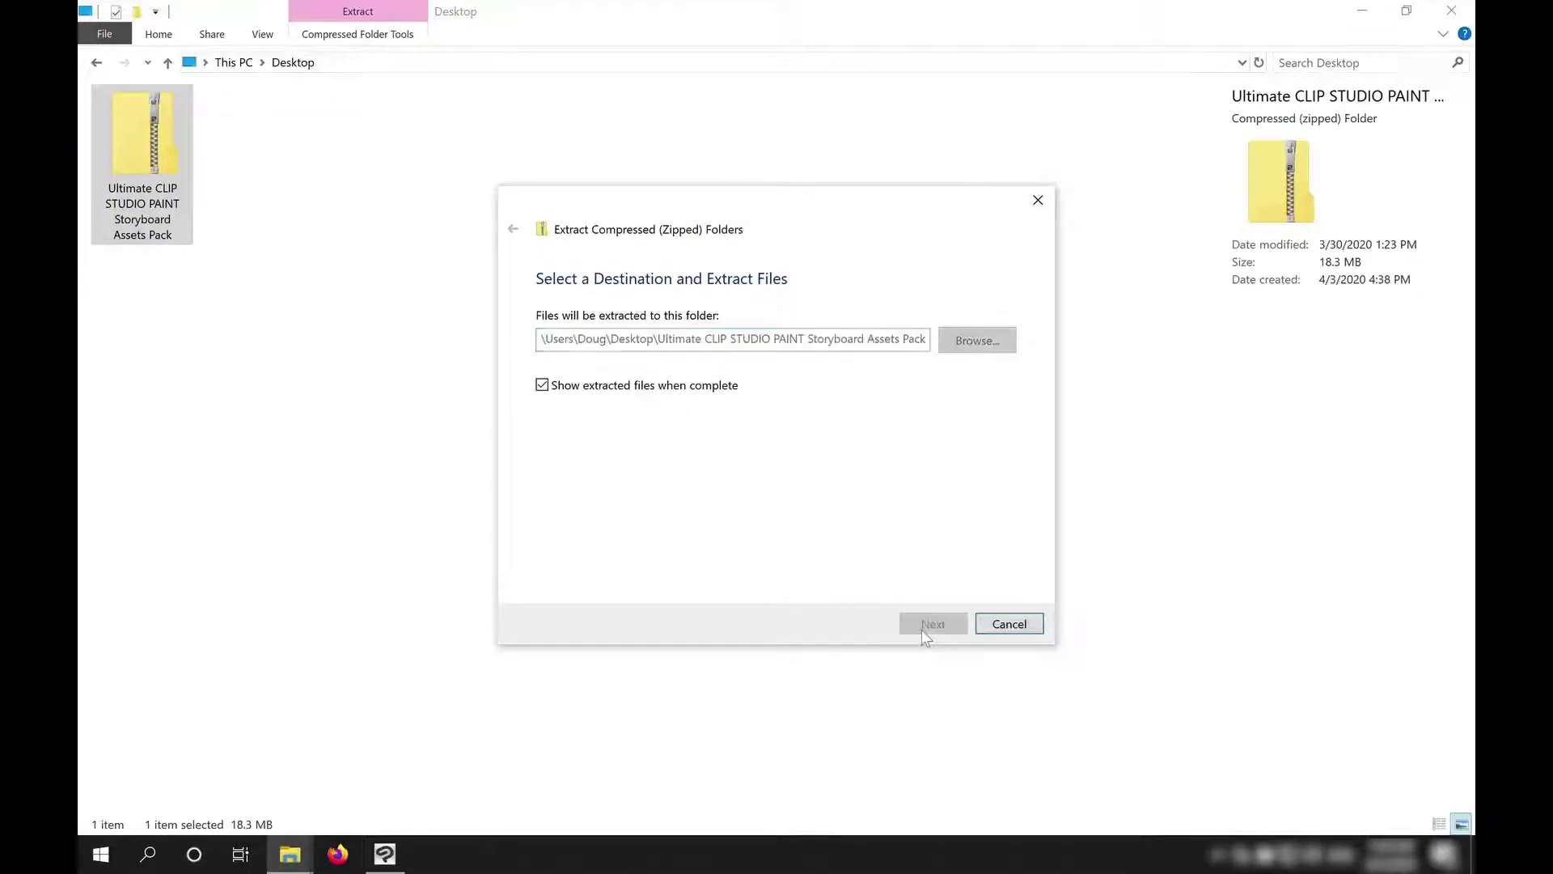
{"action": "double_click", "coordinate": [105, 123]}
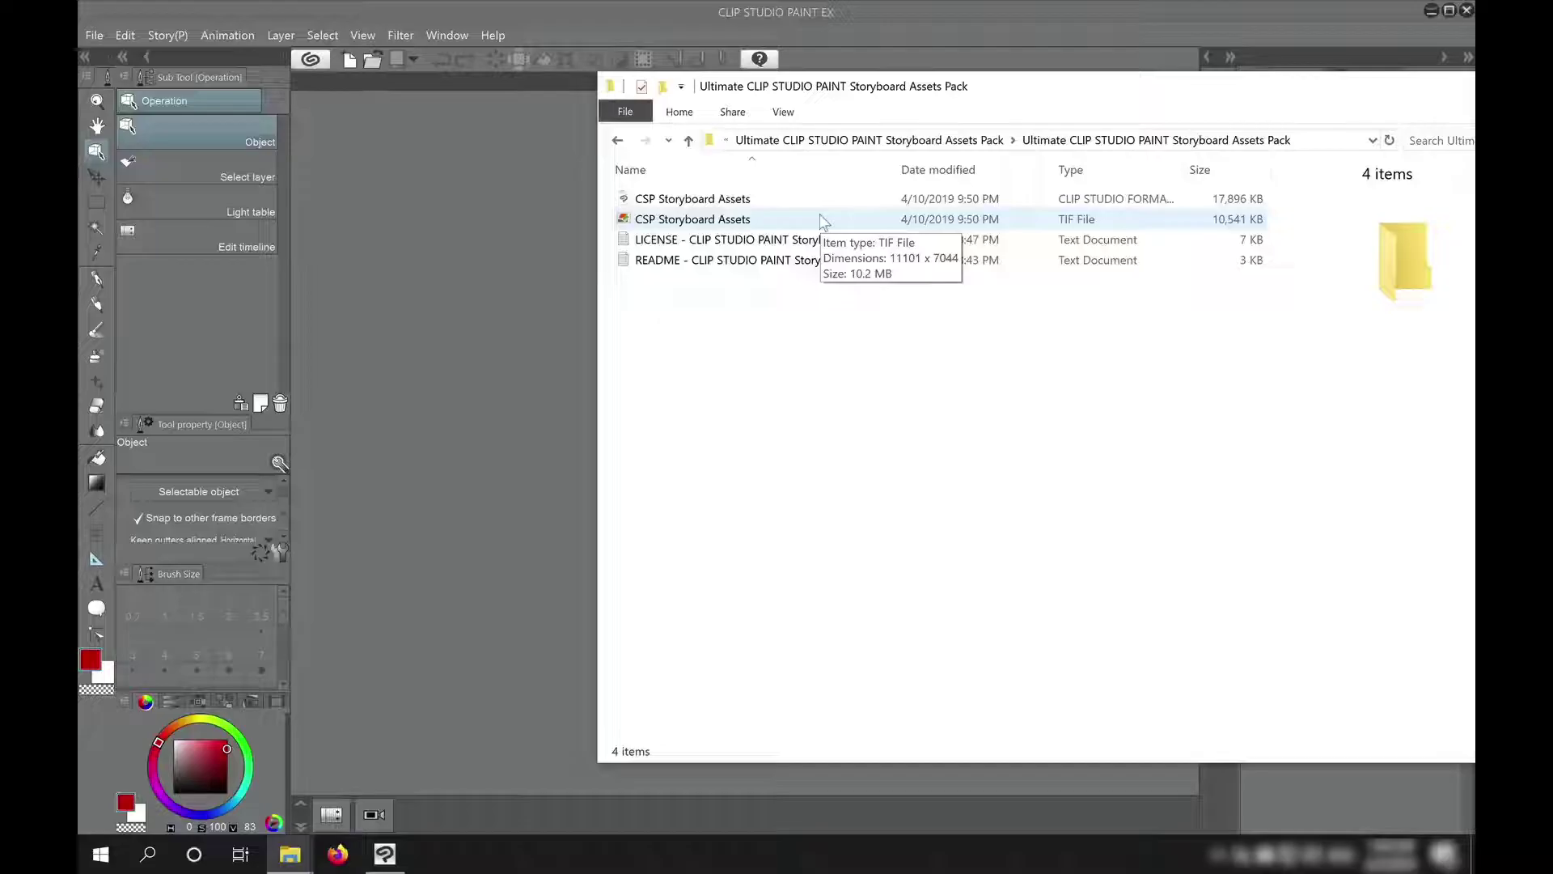
- Open both CSP Storyboard Assets files, the CLIP STUDIO format and the TIF, in Clip Studio Paint
{"action": "left_click", "coordinate": [782, 199]}
{"action": "left_click", "coordinate": [778, 220], "text": "shift"}
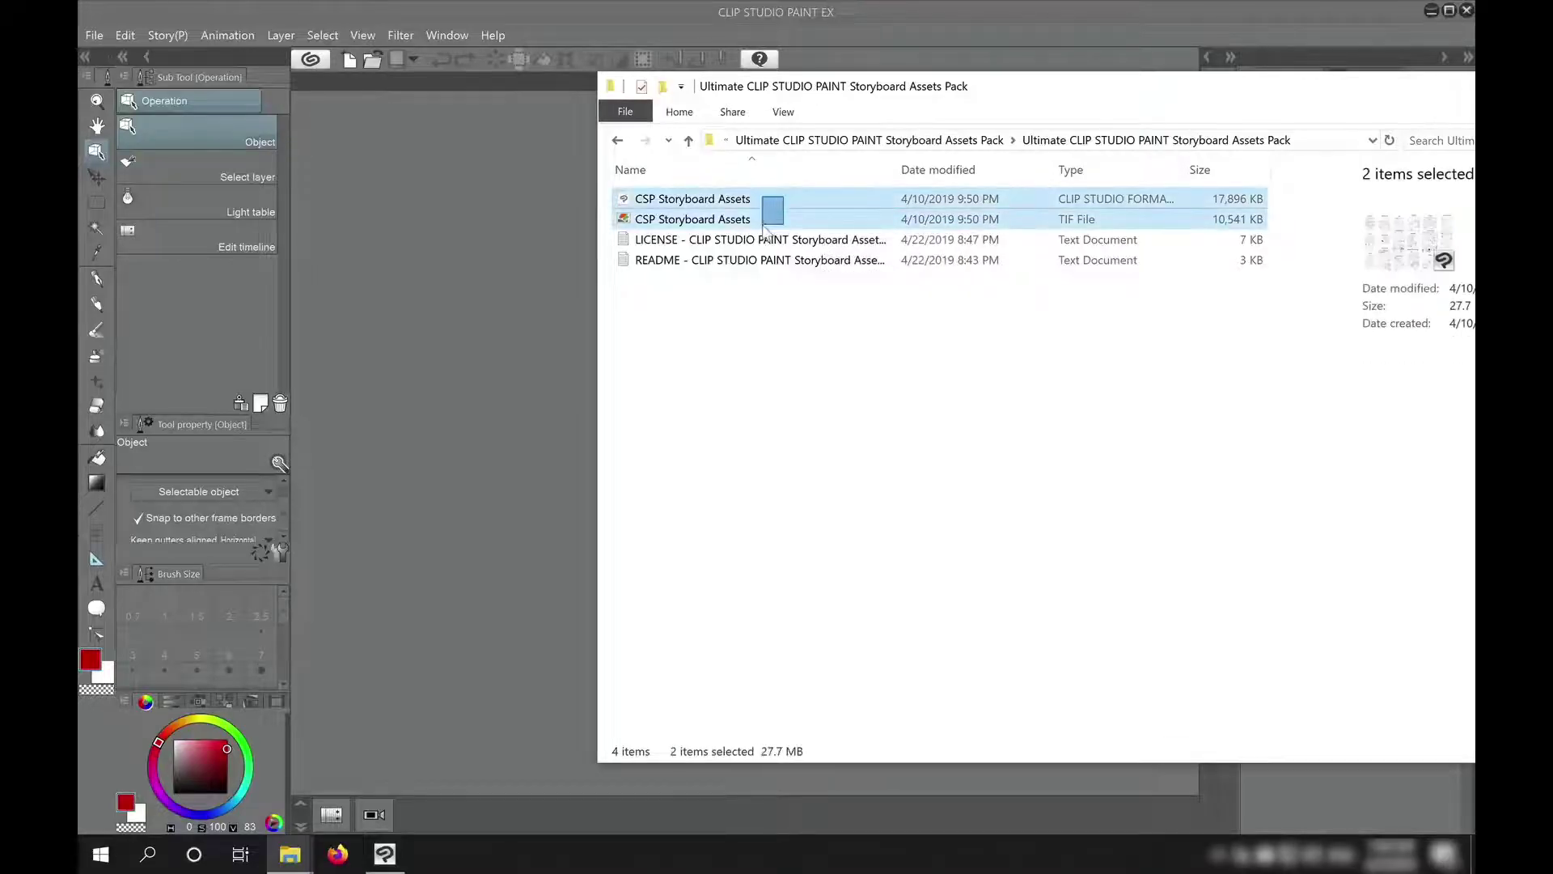
{"action": "left_click_drag", "start_coordinate": [719, 209], "coordinate": [414, 221]}
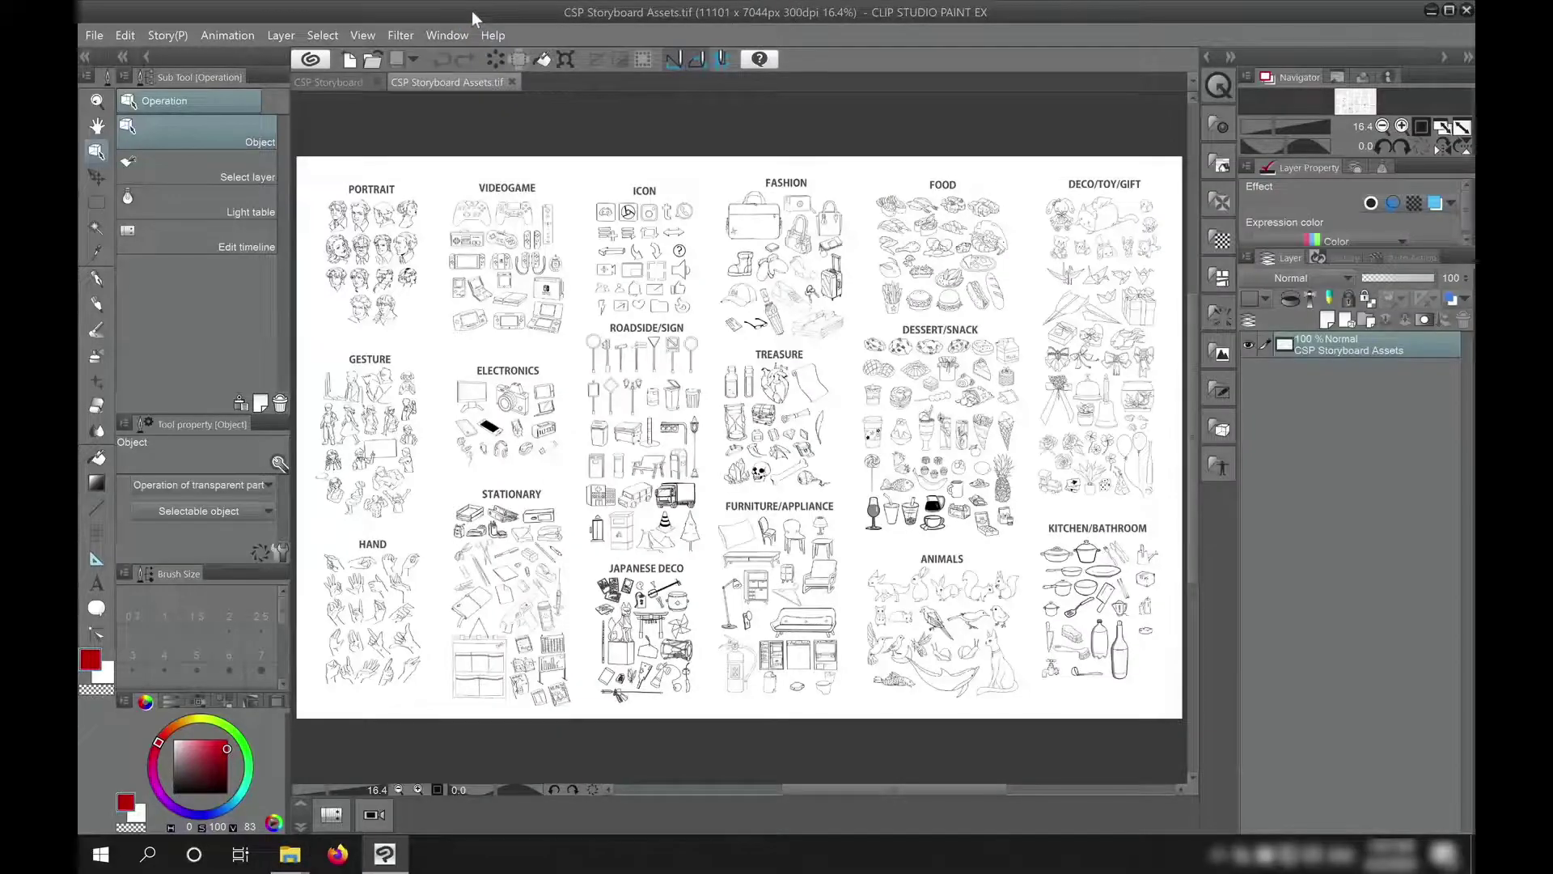
- Open the CSP Storyboard Assets file from the extracted pack folder through File > Open
{"action": "left_click", "coordinate": [93, 36]}
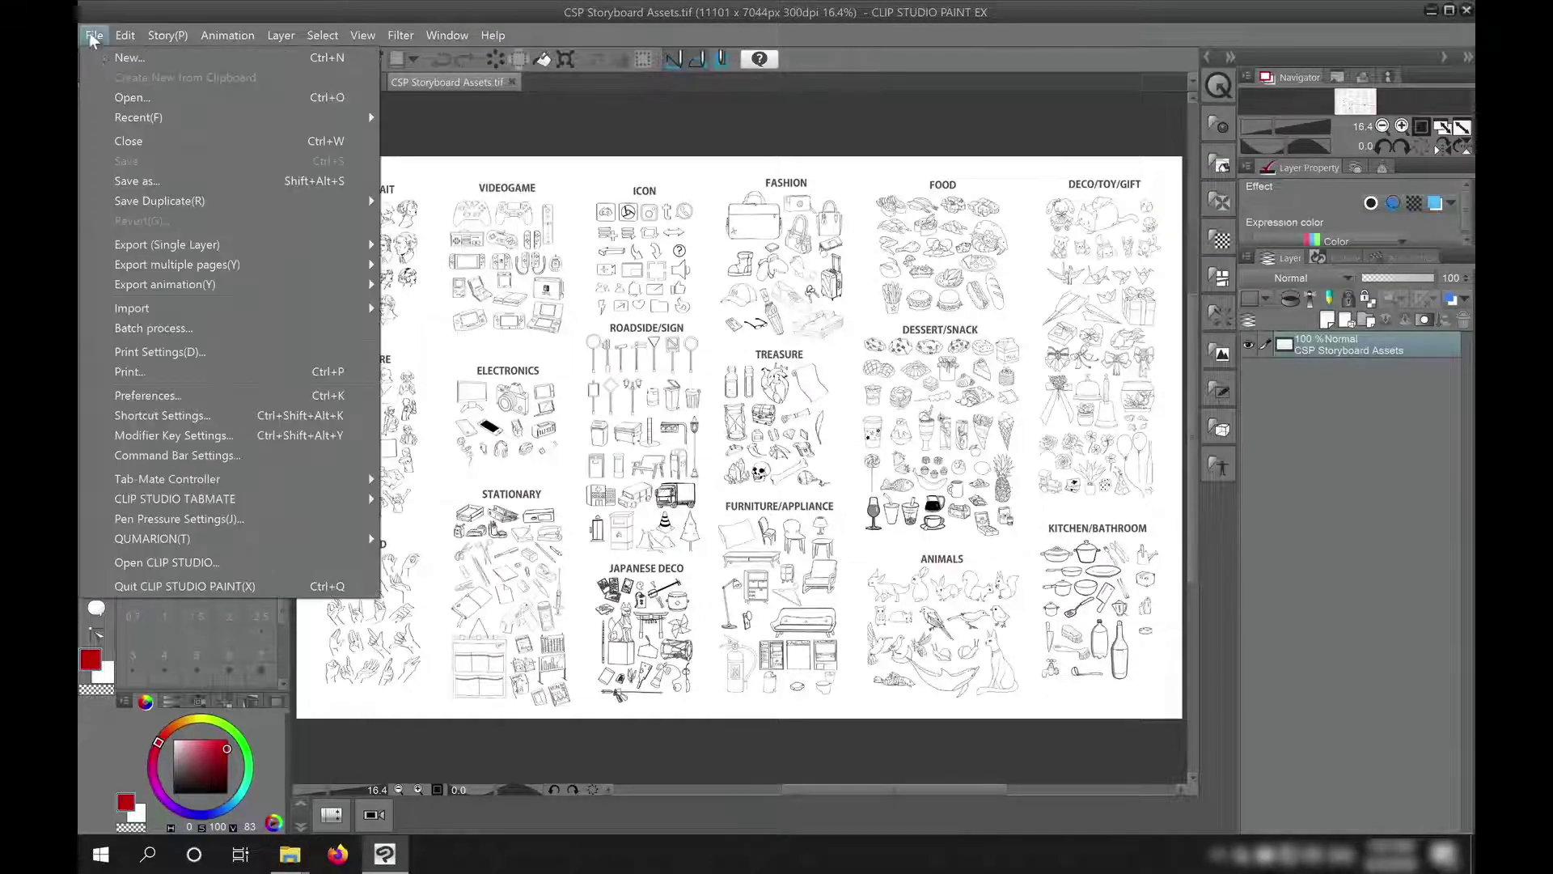
{"action": "left_click", "coordinate": [125, 97]}
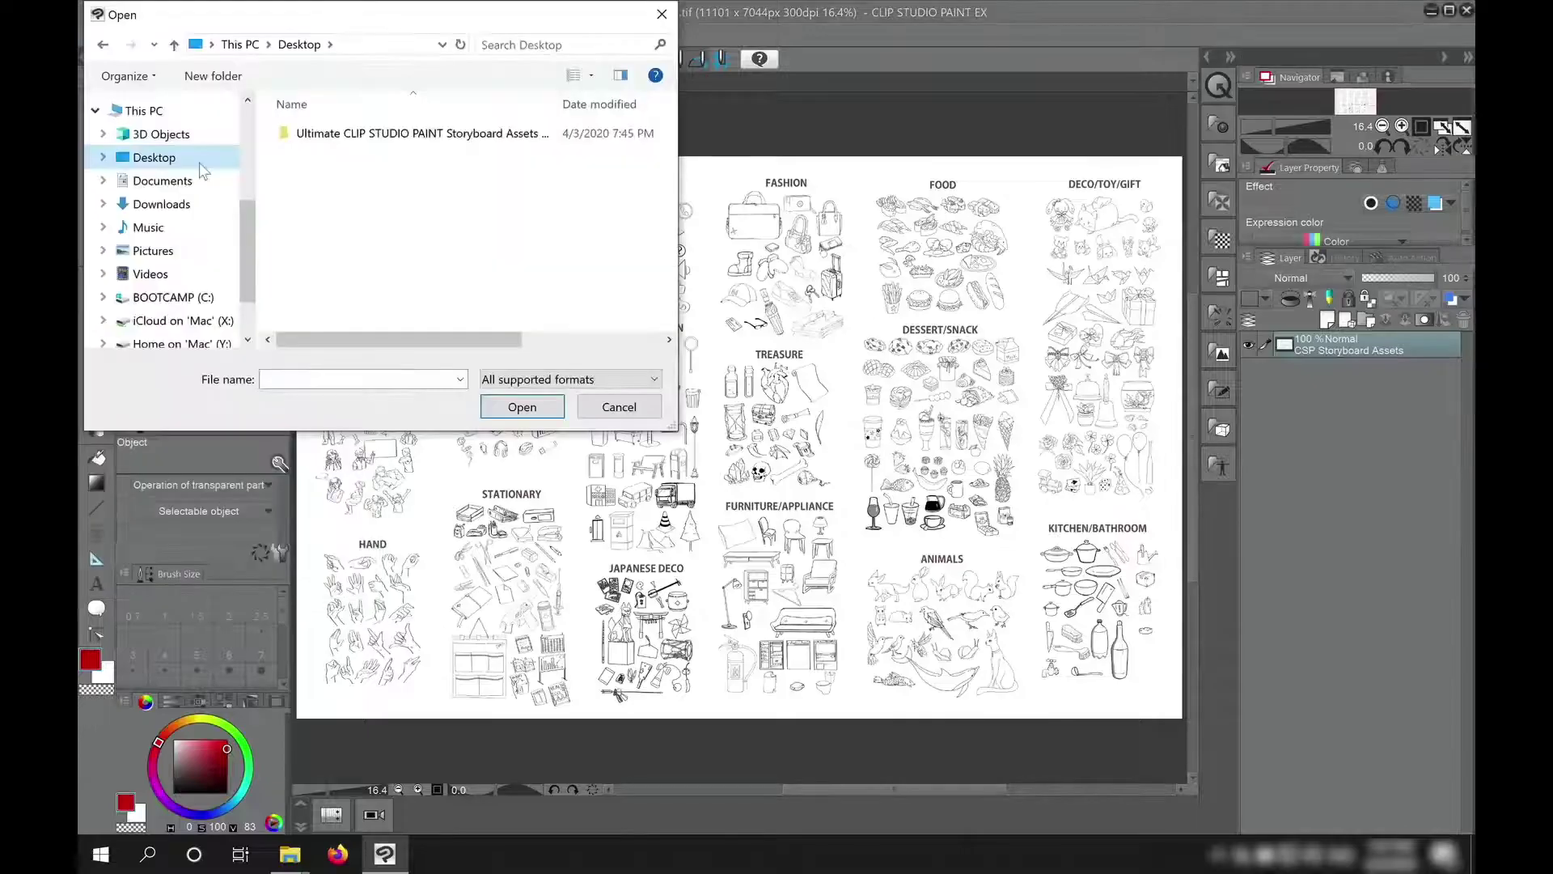
{"action": "double_click", "coordinate": [298, 136]}
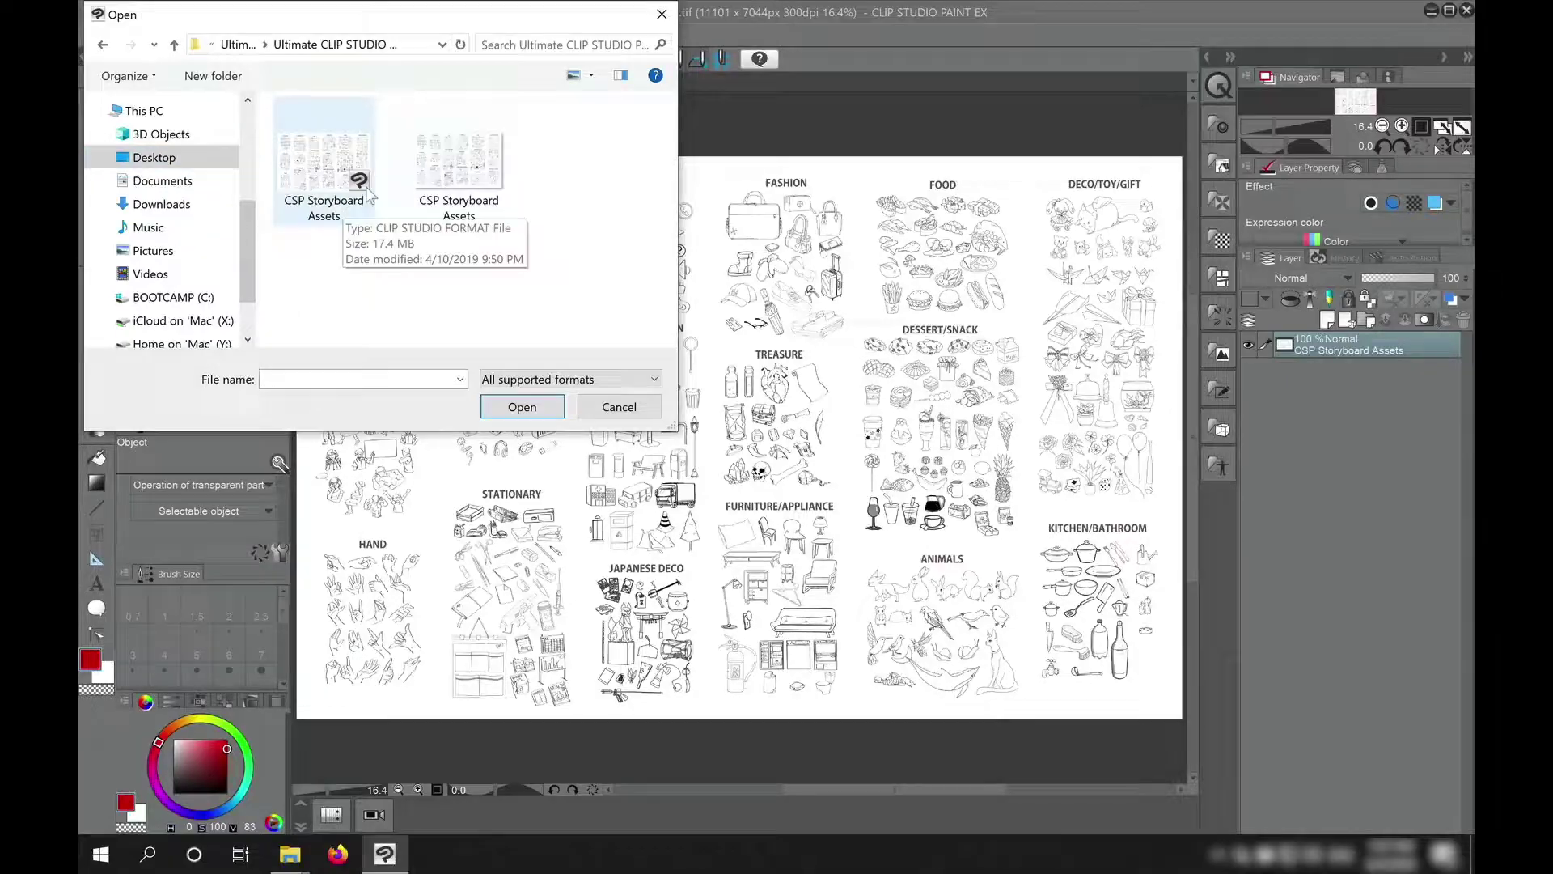
{"action": "double_click", "coordinate": [475, 189]}
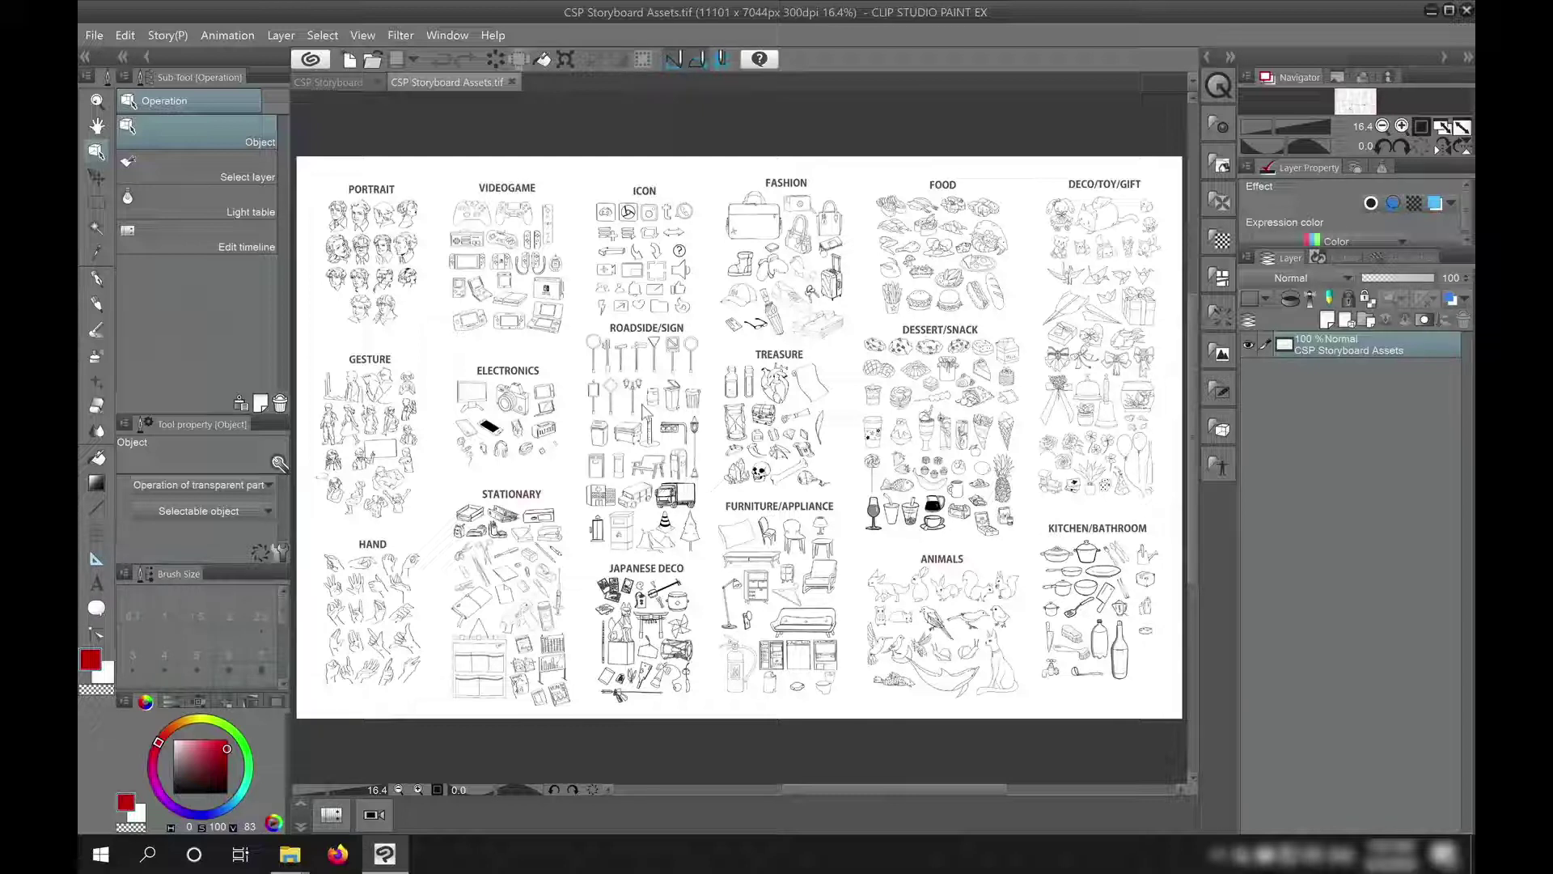
- Switch to the layered CSP Storyboard Assets document and zoom and pan over to the ELECTRONICS section
{"action": "left_click", "coordinate": [332, 80]}
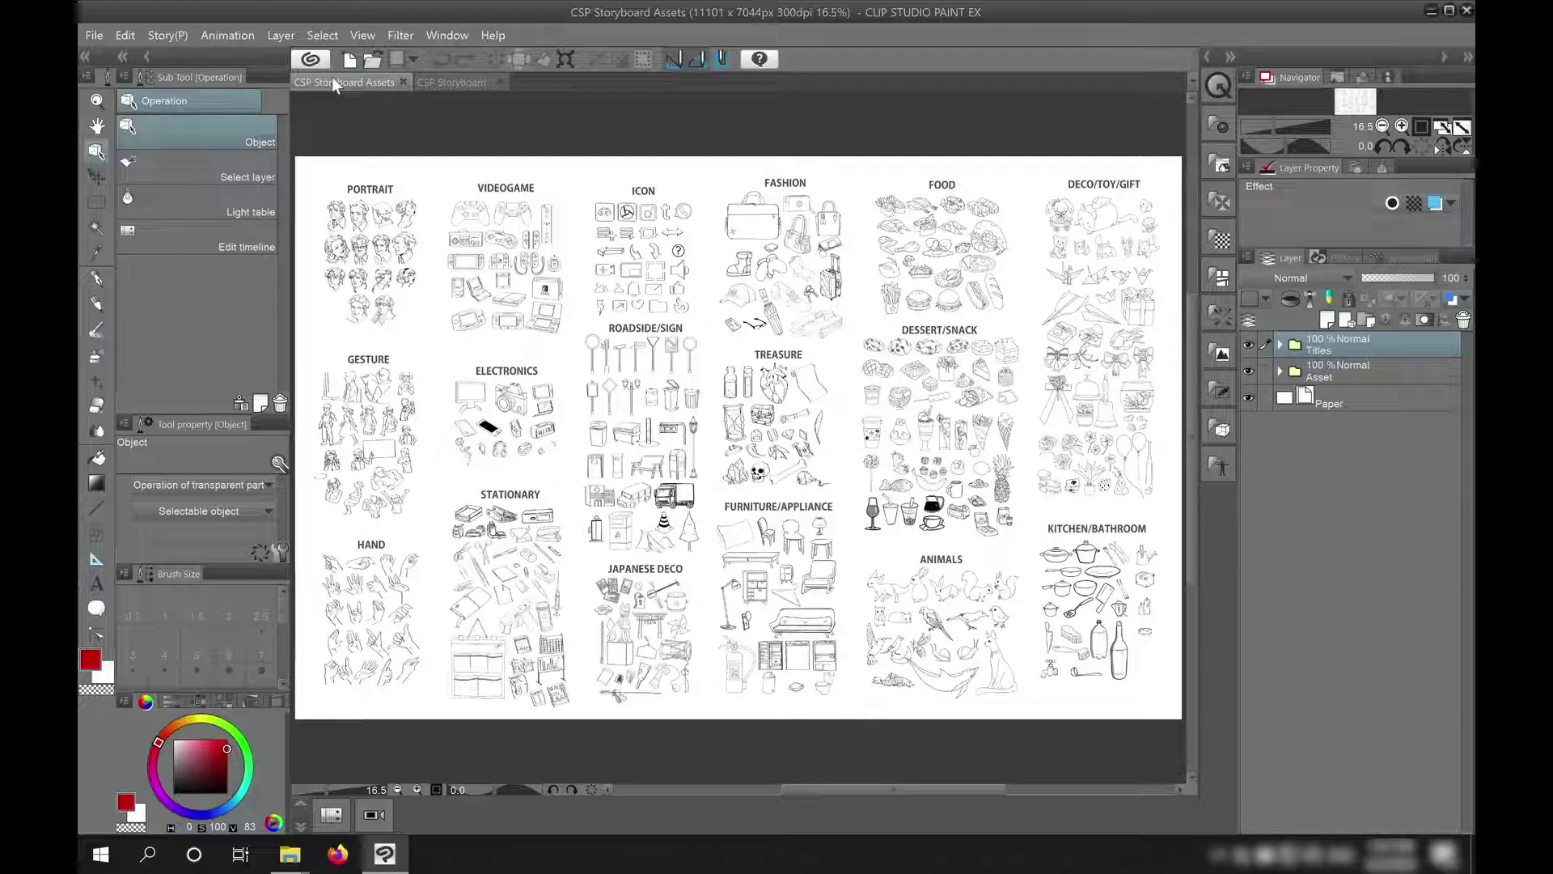
{"action": "scroll", "coordinate": [334, 181], "scroll_direction": "up", "scroll_amount": 3}
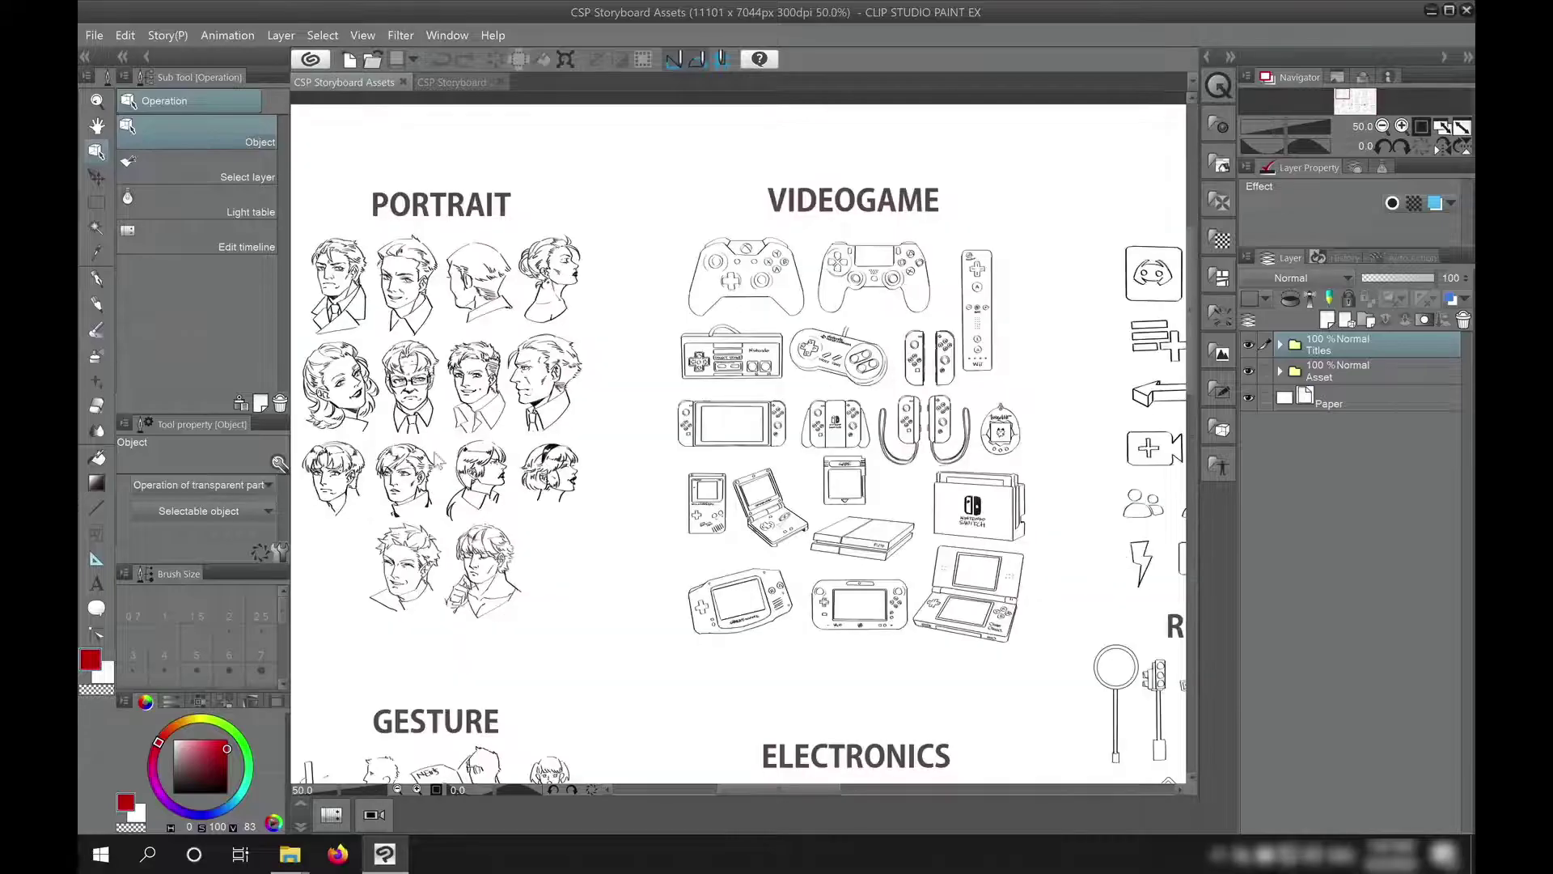
{"action": "left_click_drag", "start_coordinate": [774, 784], "coordinate": [1054, 790]}
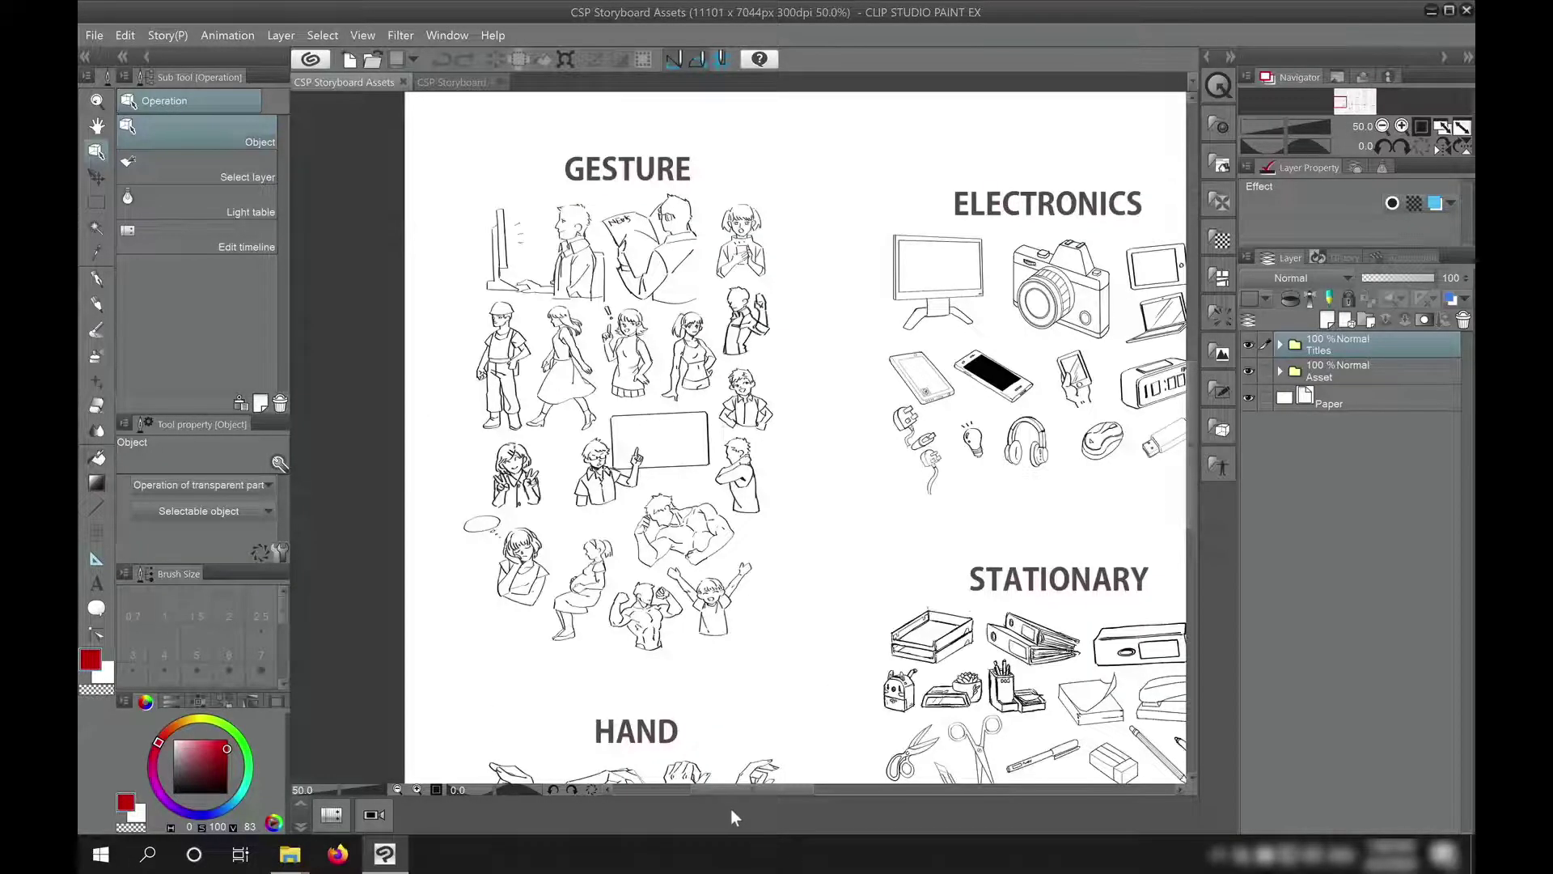
{"action": "left_click", "coordinate": [804, 790]}
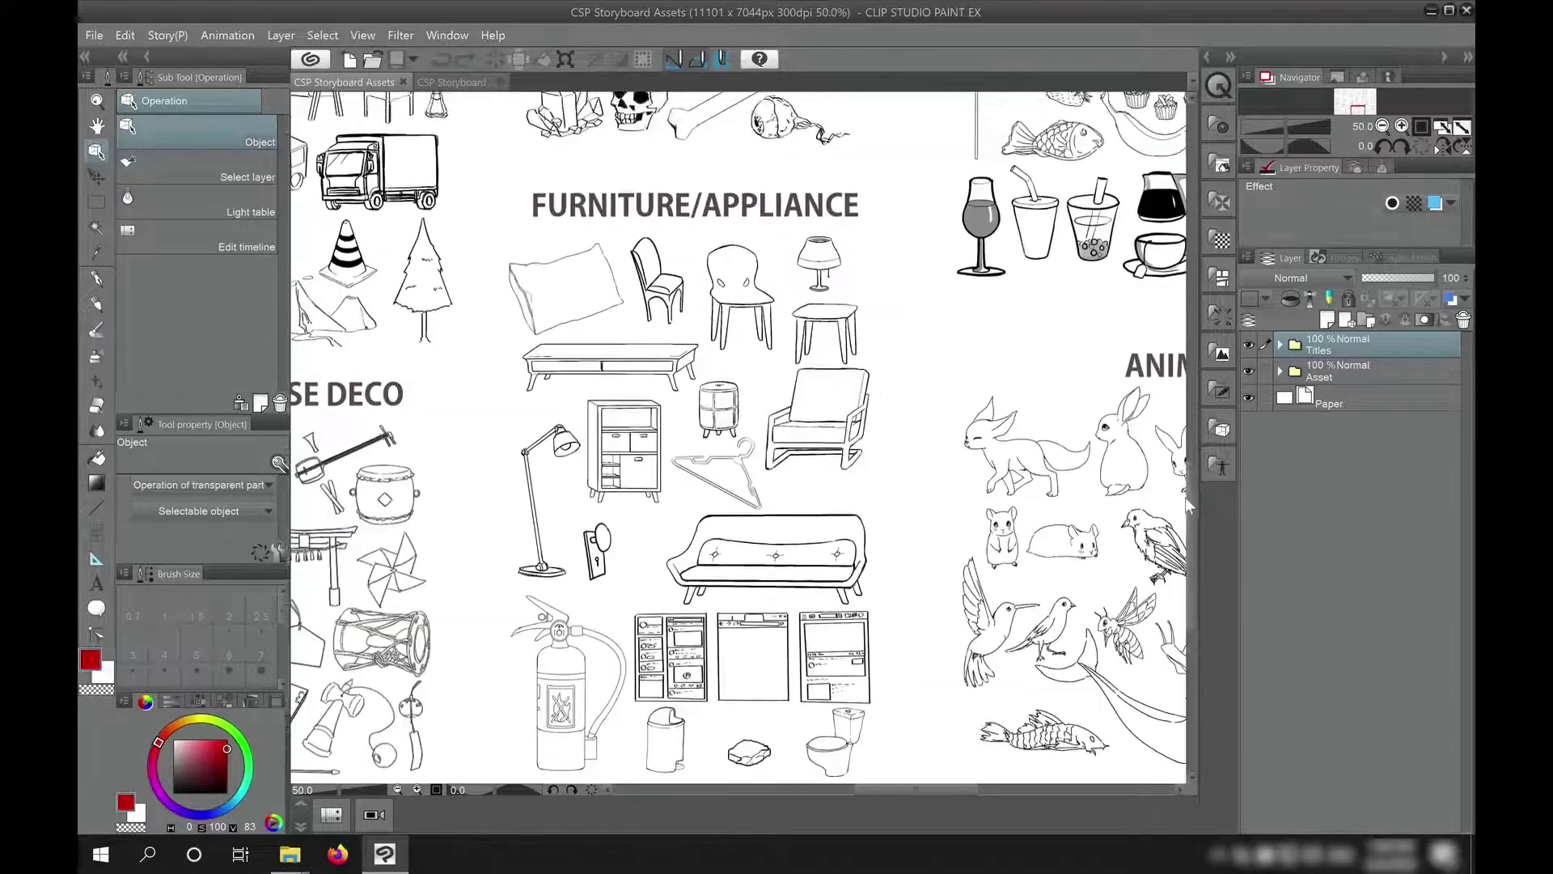
{"action": "left_click_drag", "start_coordinate": [1189, 505], "coordinate": [1189, 510]}
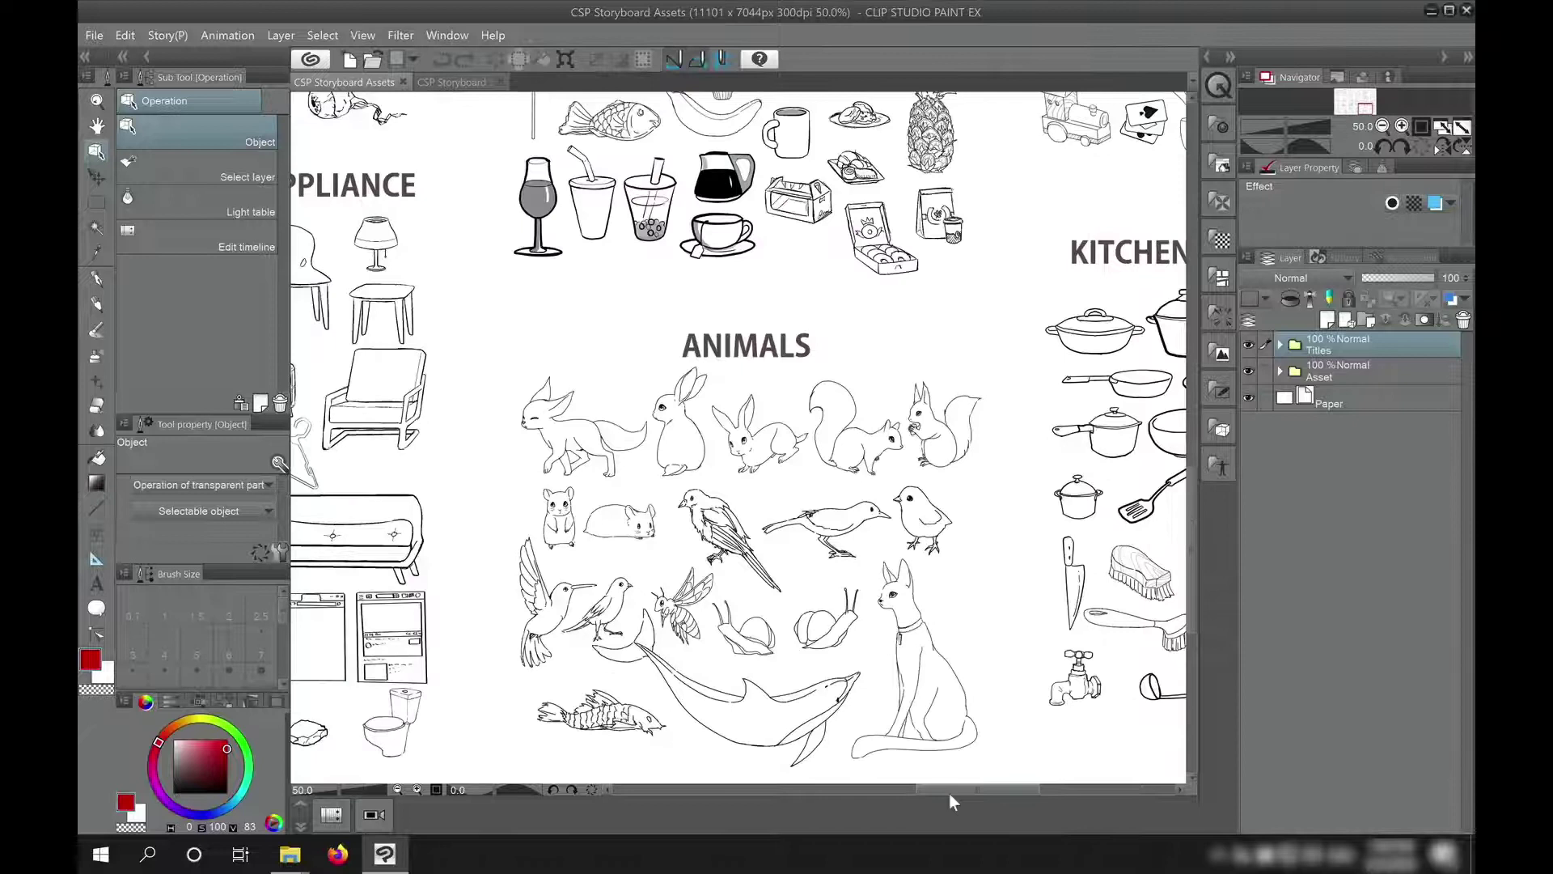
{"action": "left_click_drag", "start_coordinate": [949, 792], "coordinate": [1029, 793]}
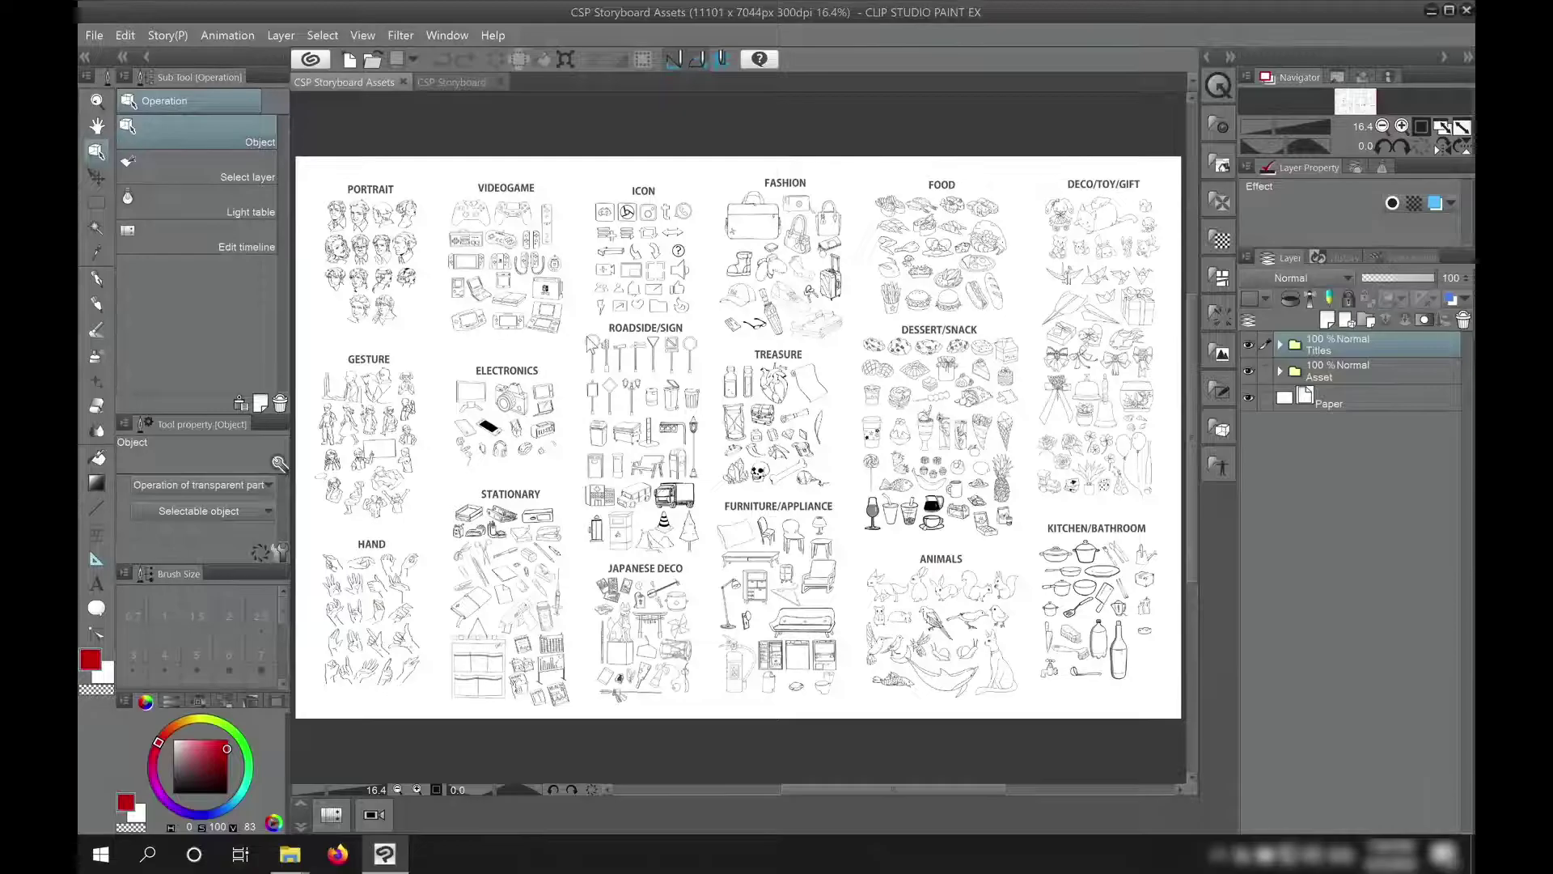
- Merge the Asset folder's category layers into one Asset layer, leaving Titles, Asset and Paper
{"action": "left_click", "coordinate": [1279, 372]}
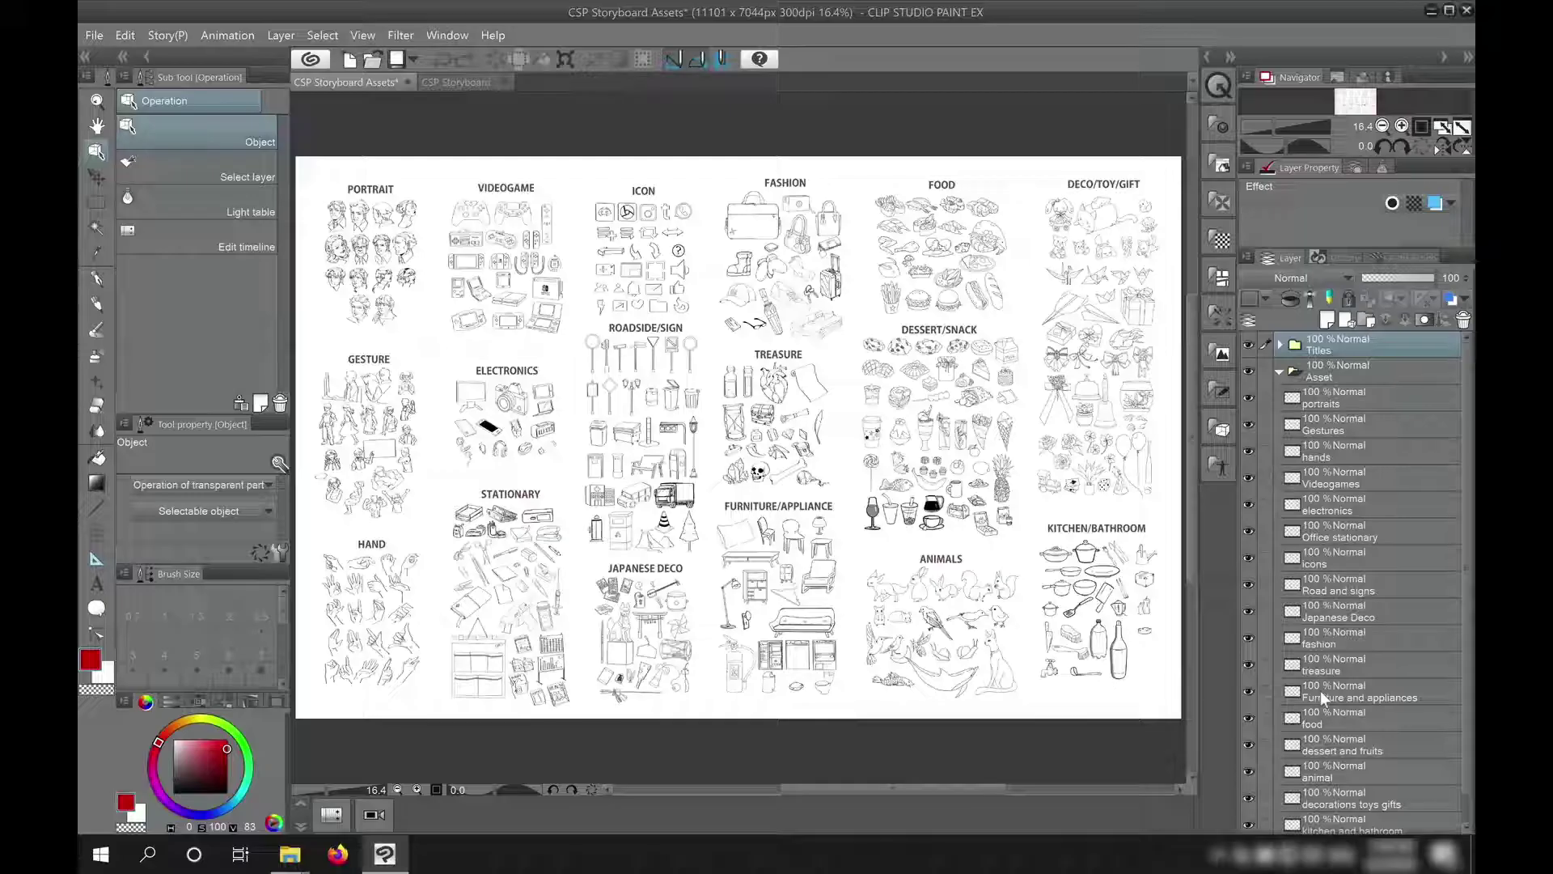
{"action": "left_click", "coordinate": [1343, 373]}
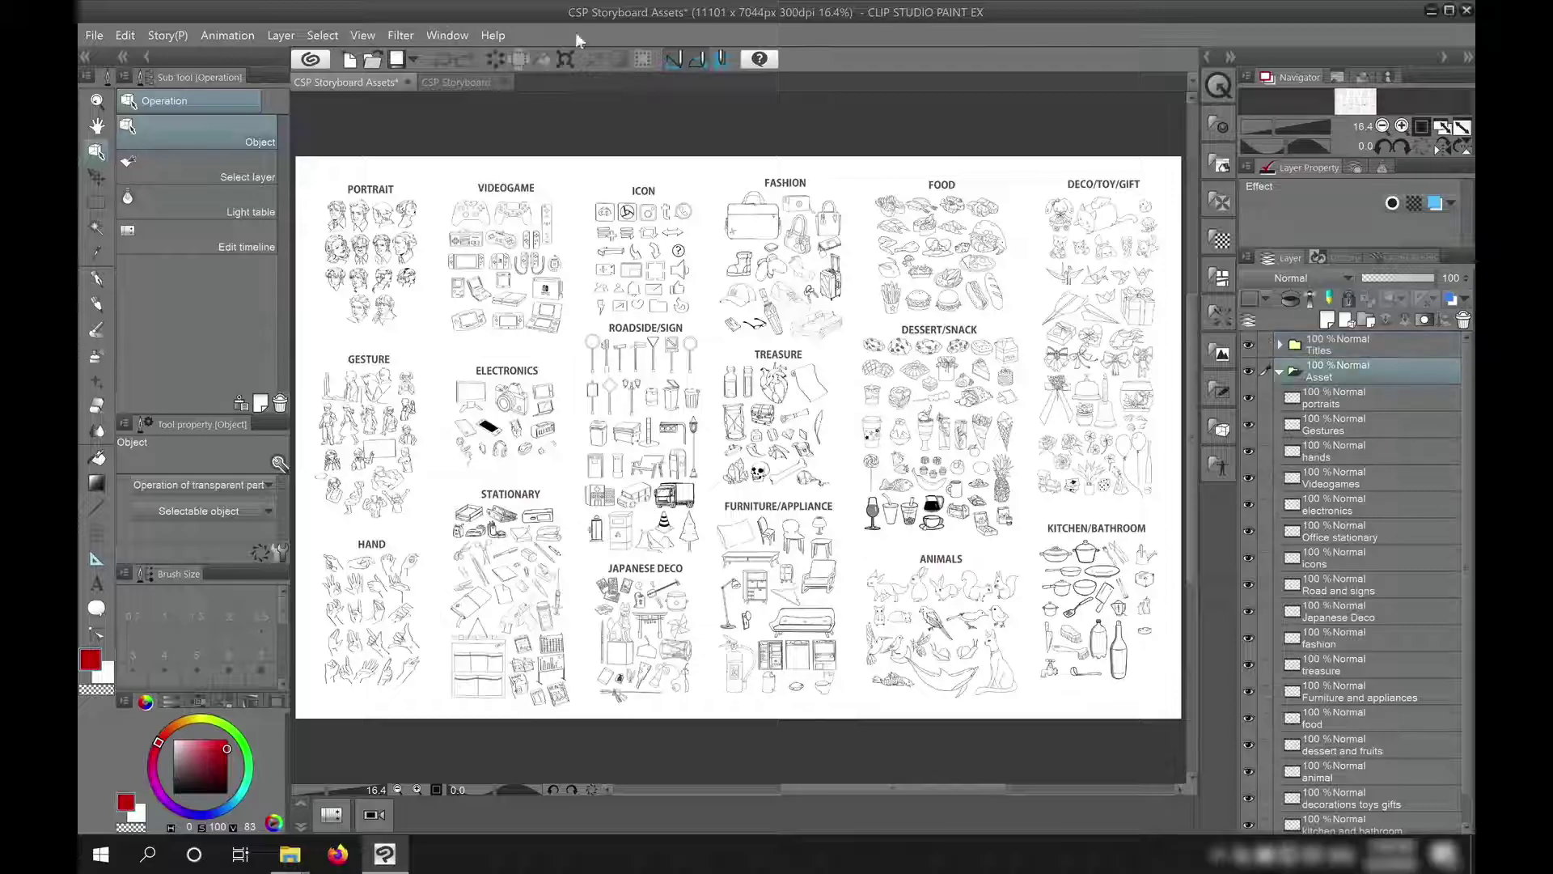
{"action": "left_click", "coordinate": [272, 36]}
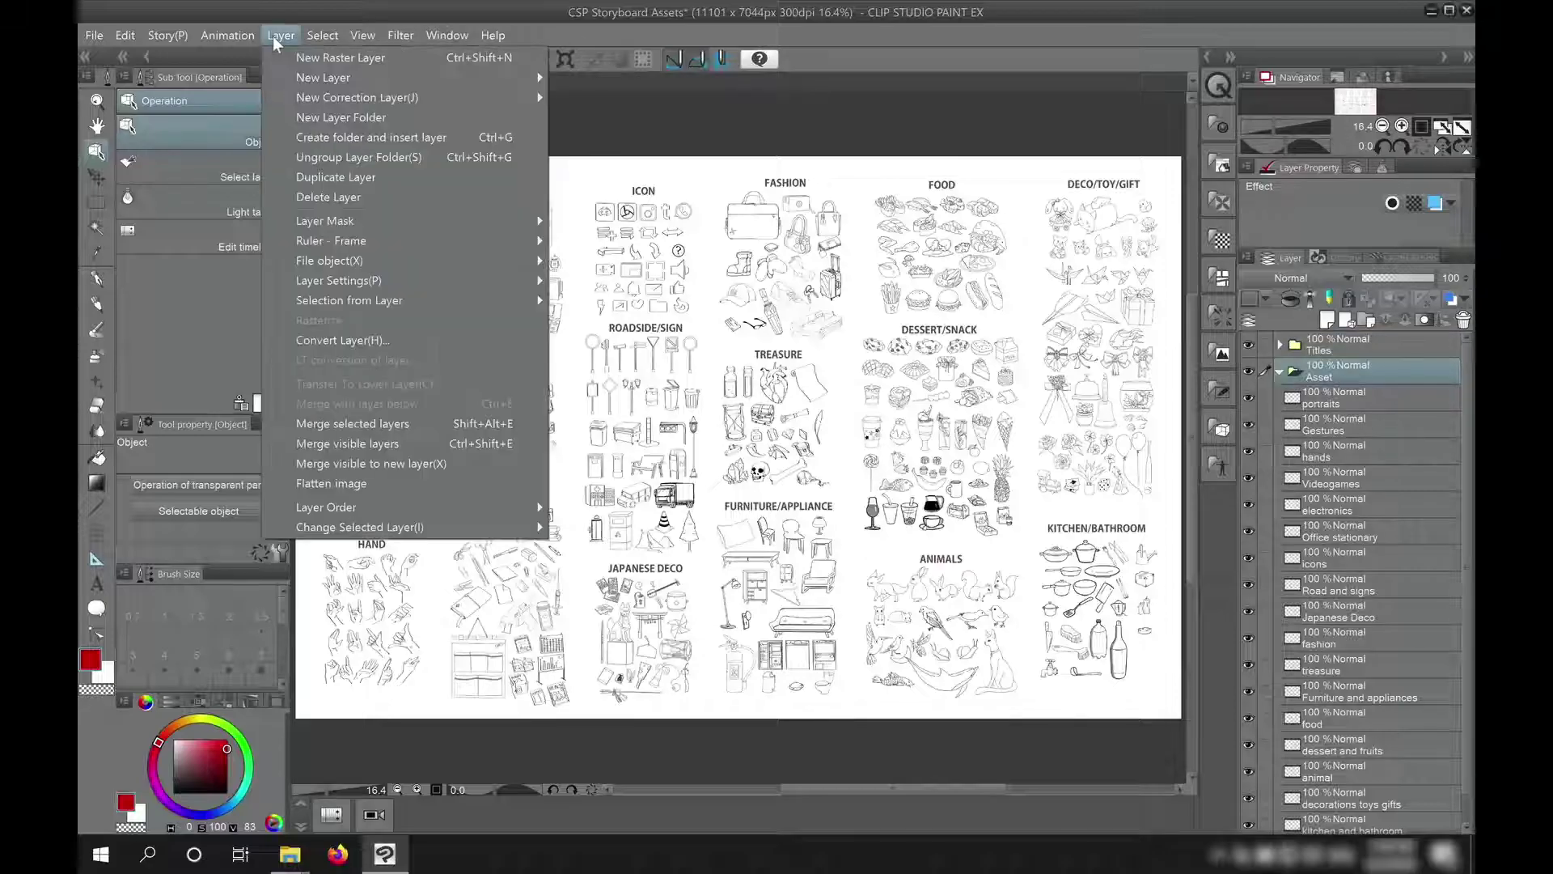
{"action": "left_click", "coordinate": [315, 422]}
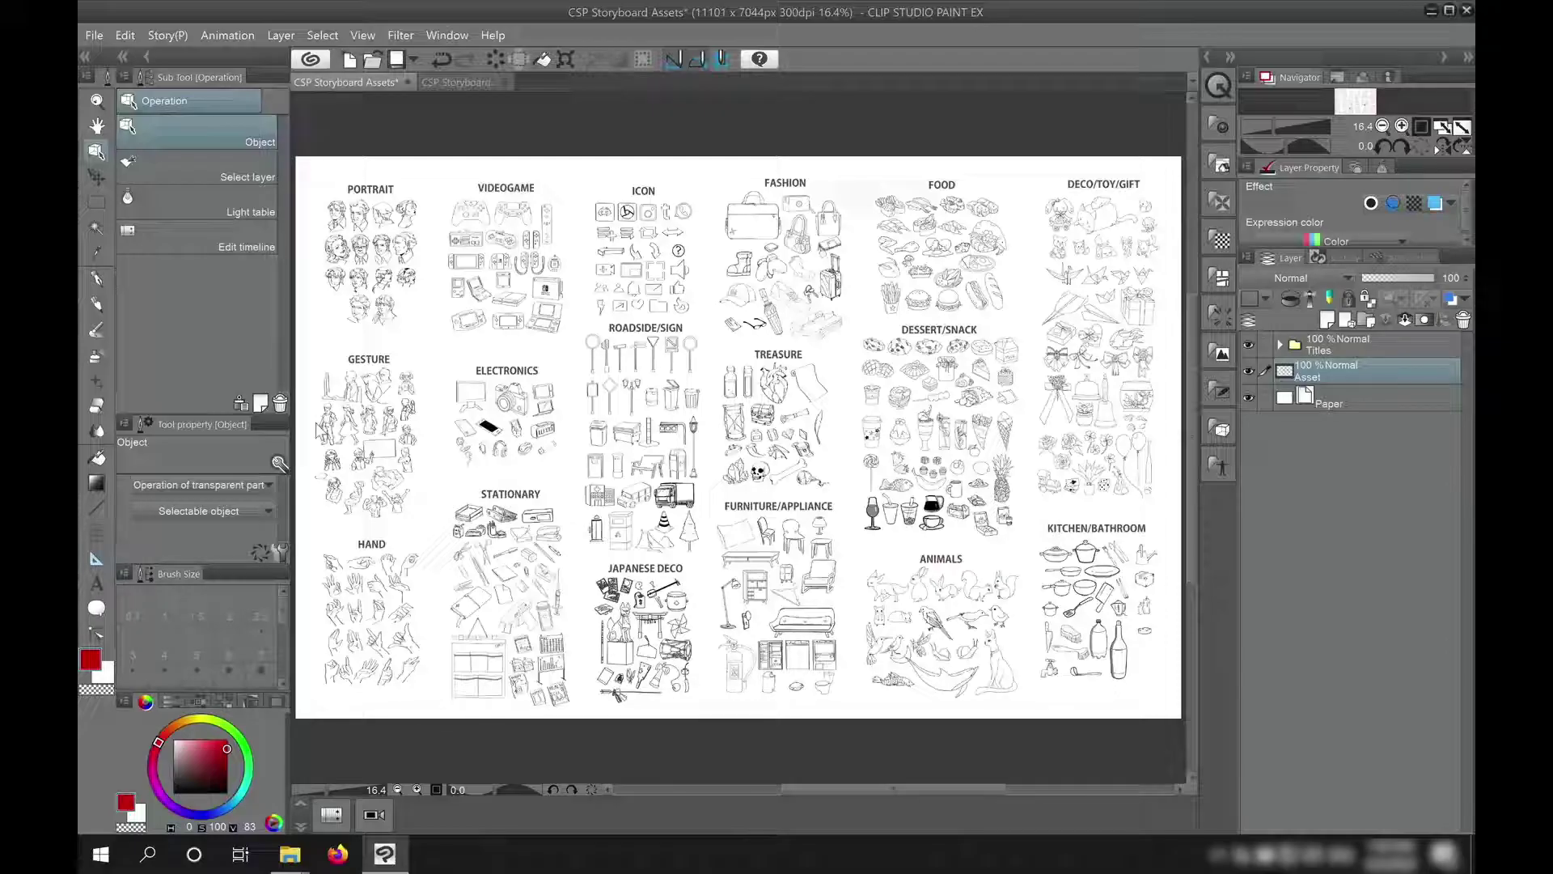
- Rectangle-select the Xbox controller in the VIDEOGAME section and copy it
{"action": "left_click", "coordinate": [96, 202]}
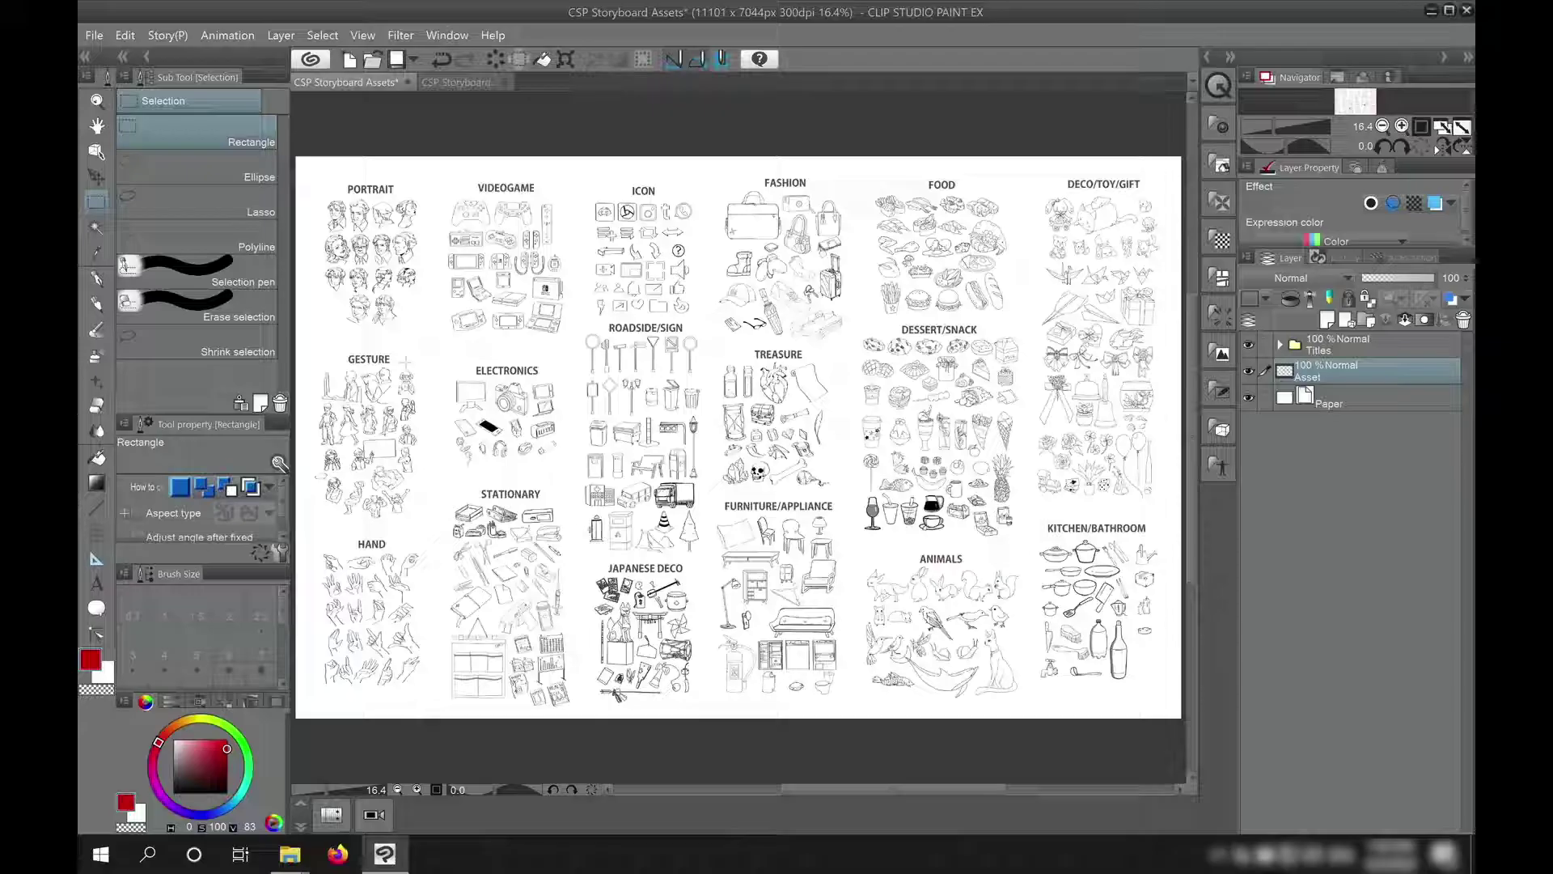
{"action": "scroll", "coordinate": [477, 170], "scroll_direction": "up", "scroll_amount": 5}
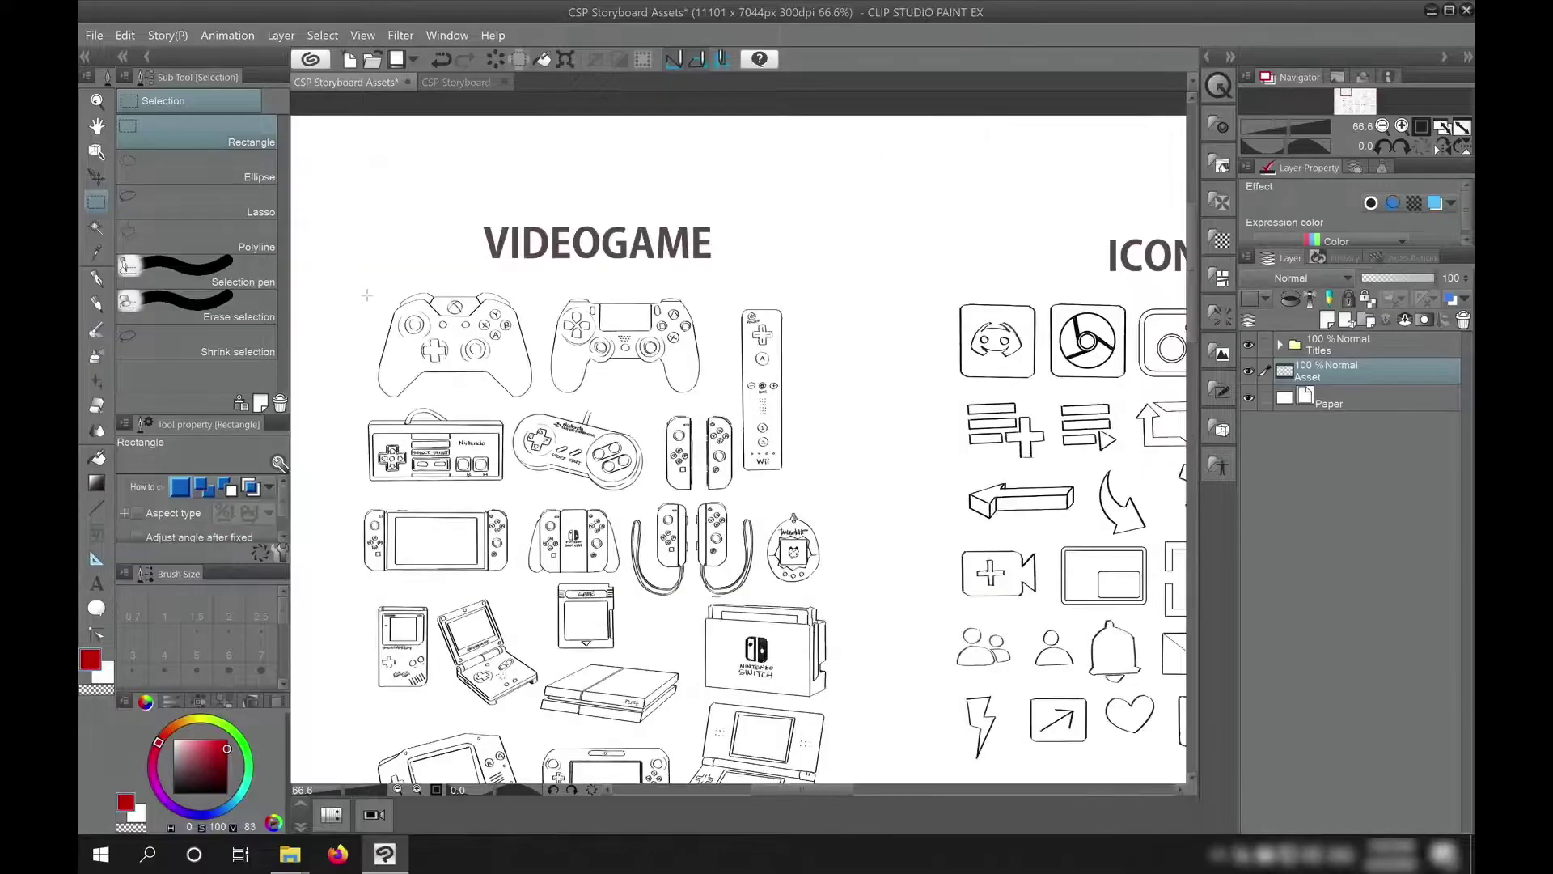
{"action": "left_click_drag", "start_coordinate": [359, 271], "coordinate": [541, 406]}
{"action": "left_click", "coordinate": [127, 35]}
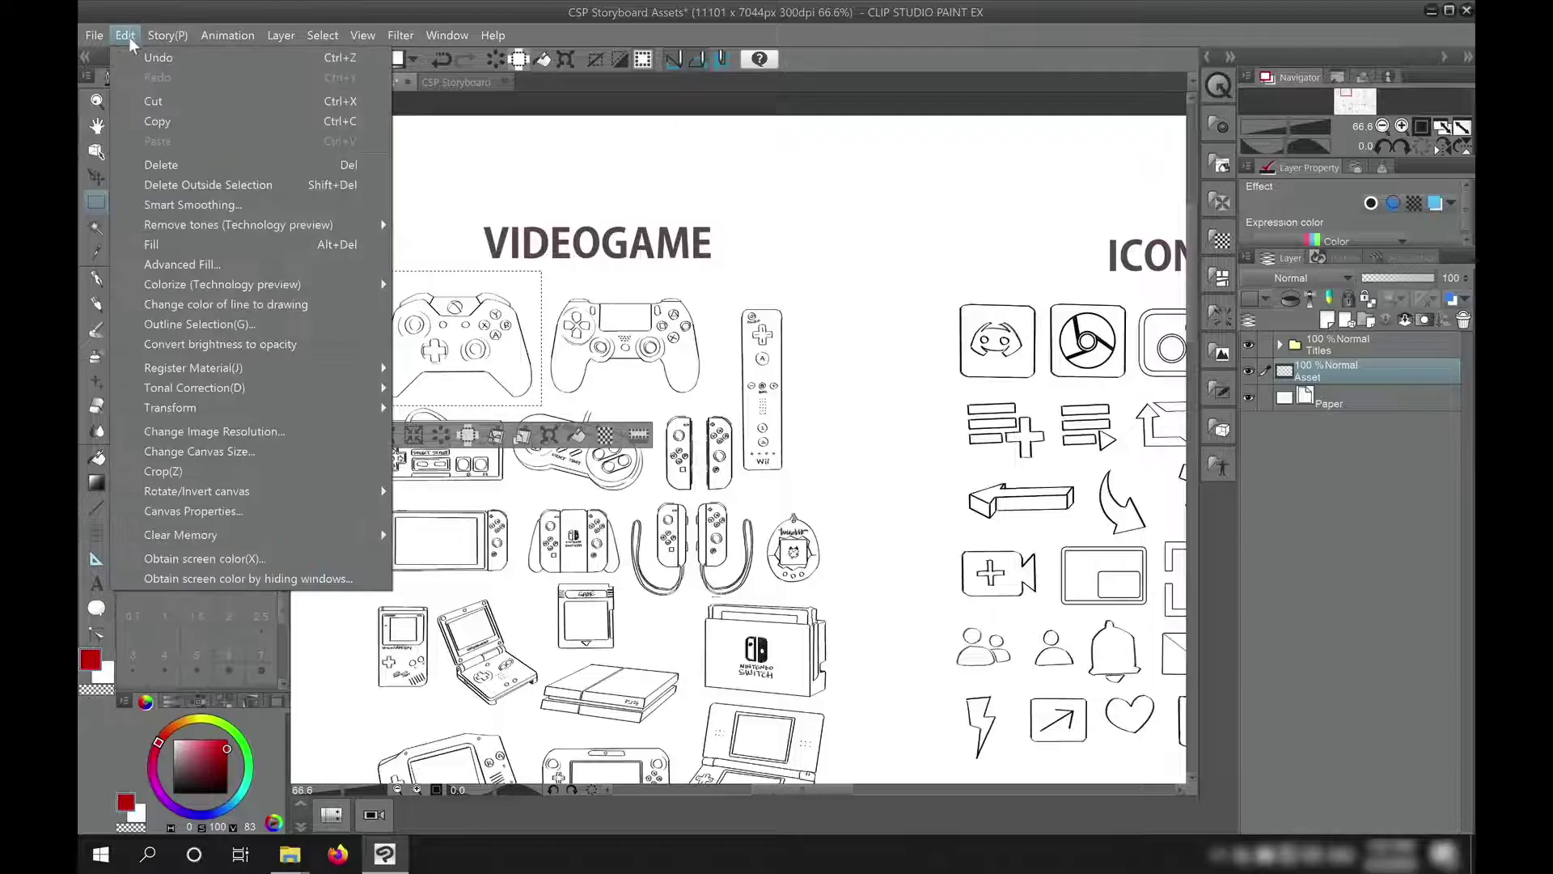
{"action": "left_click", "coordinate": [162, 120]}
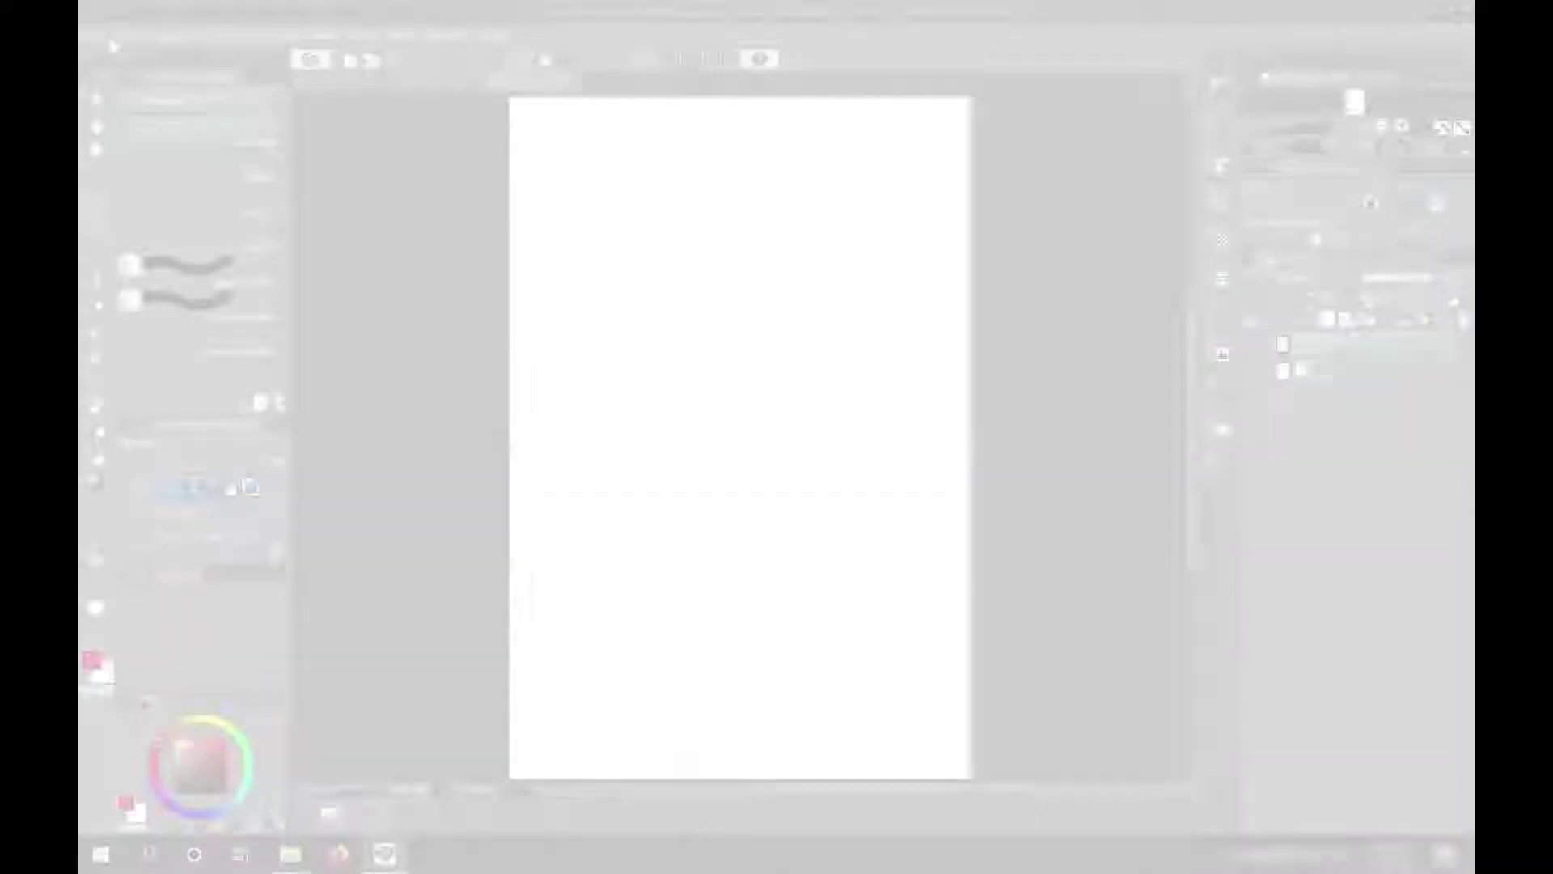
- Paste the Xbox controller onto the Comic2 page as an Asset Copy layer and open Transform
{"action": "left_click", "coordinate": [127, 35]}
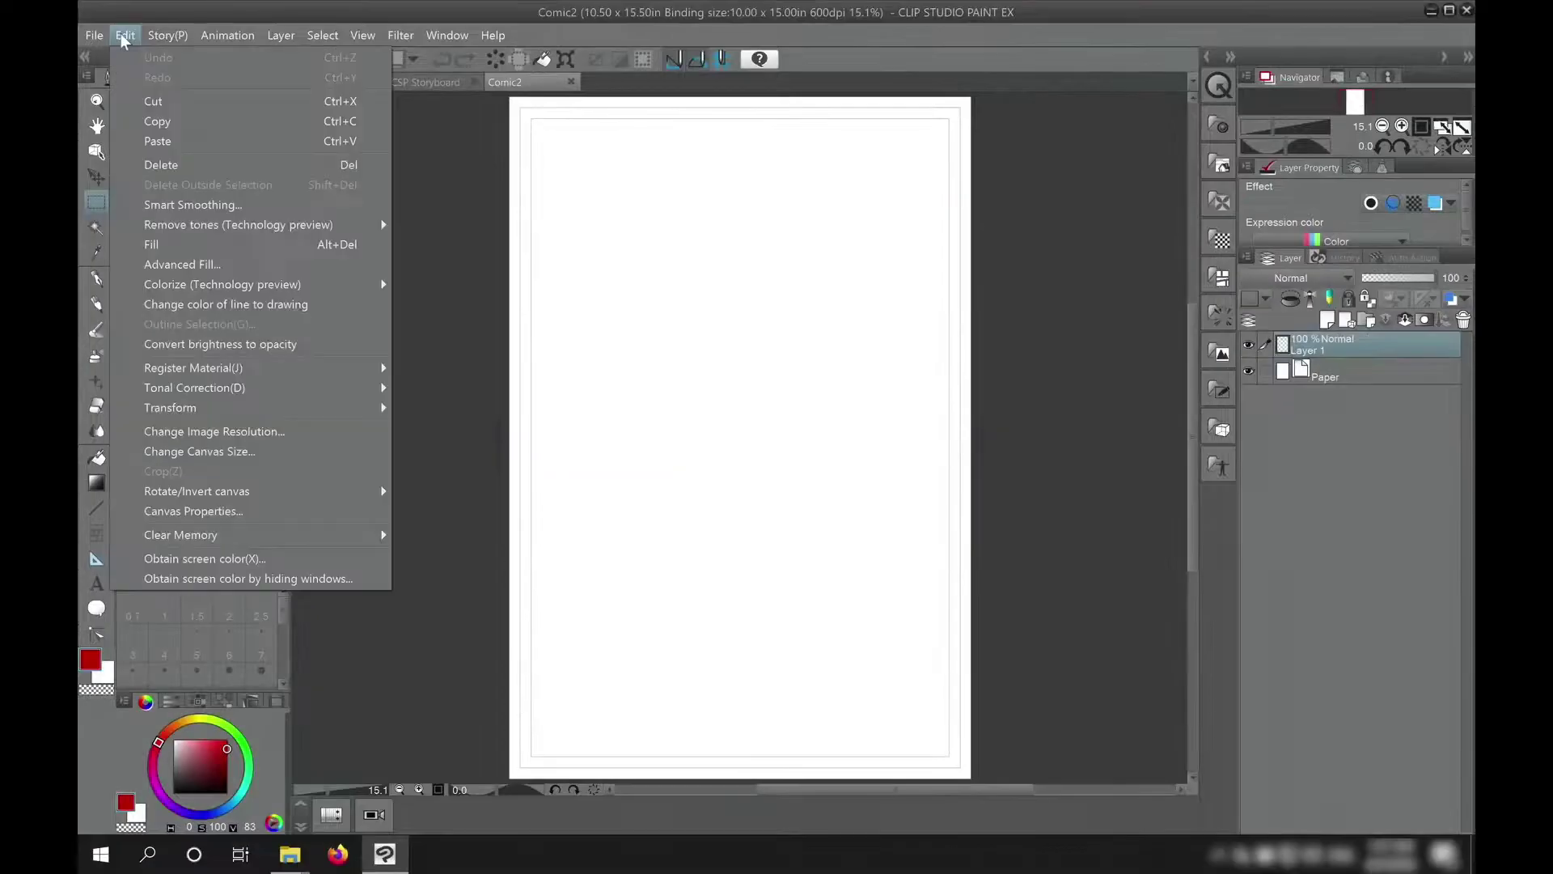
{"action": "left_click", "coordinate": [157, 142]}
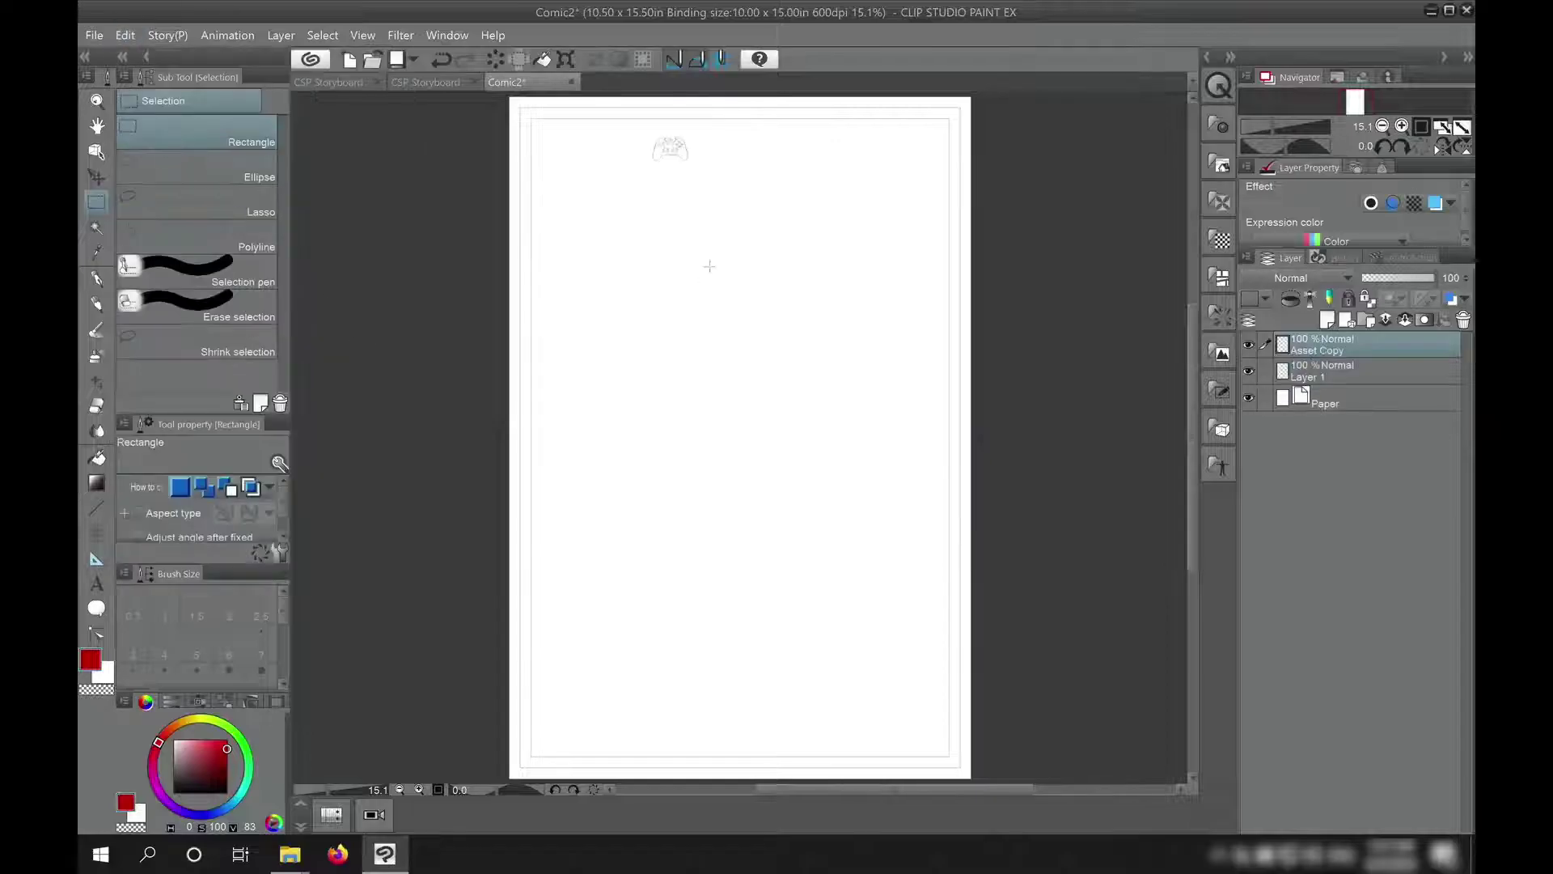
{"action": "scroll", "coordinate": [710, 266], "scroll_direction": "up", "scroll_amount": 5}
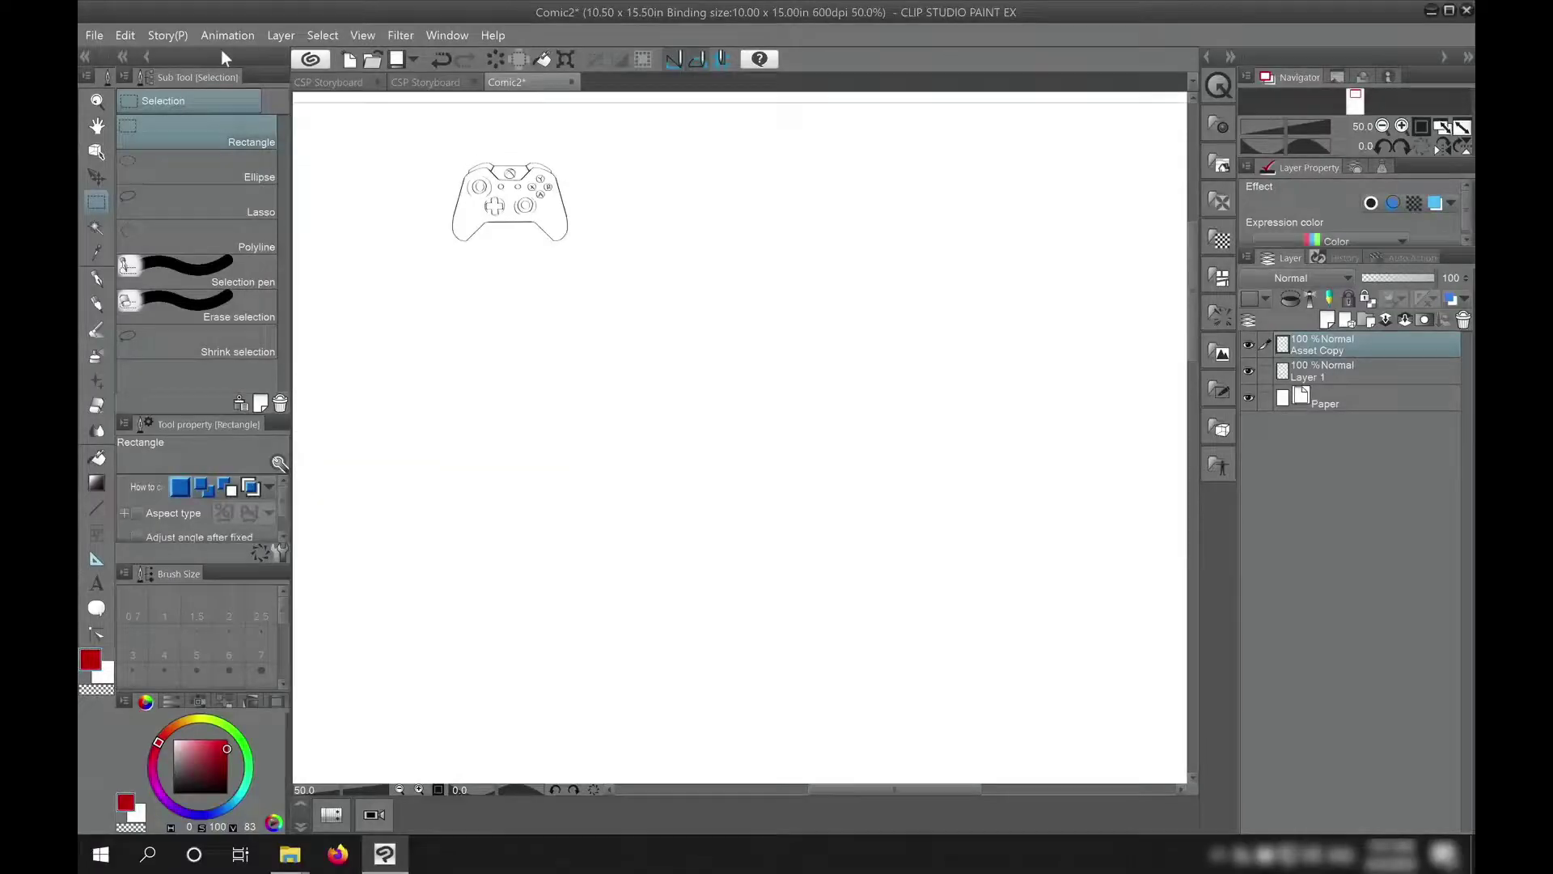
{"action": "left_click", "coordinate": [131, 37]}
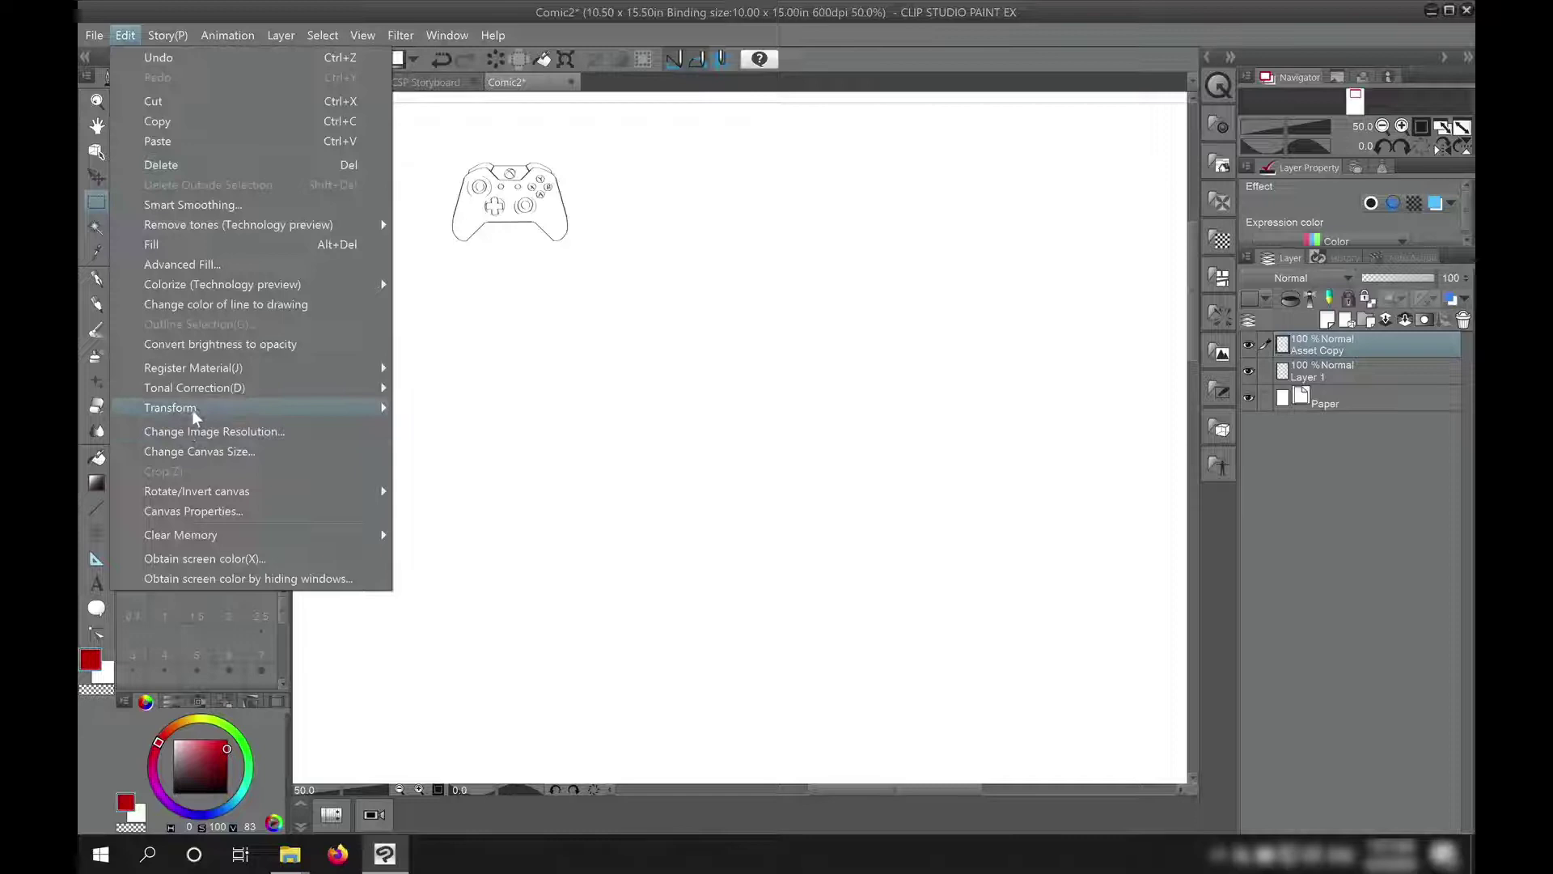
{"action": "mouse_move", "coordinate": [195, 414]}
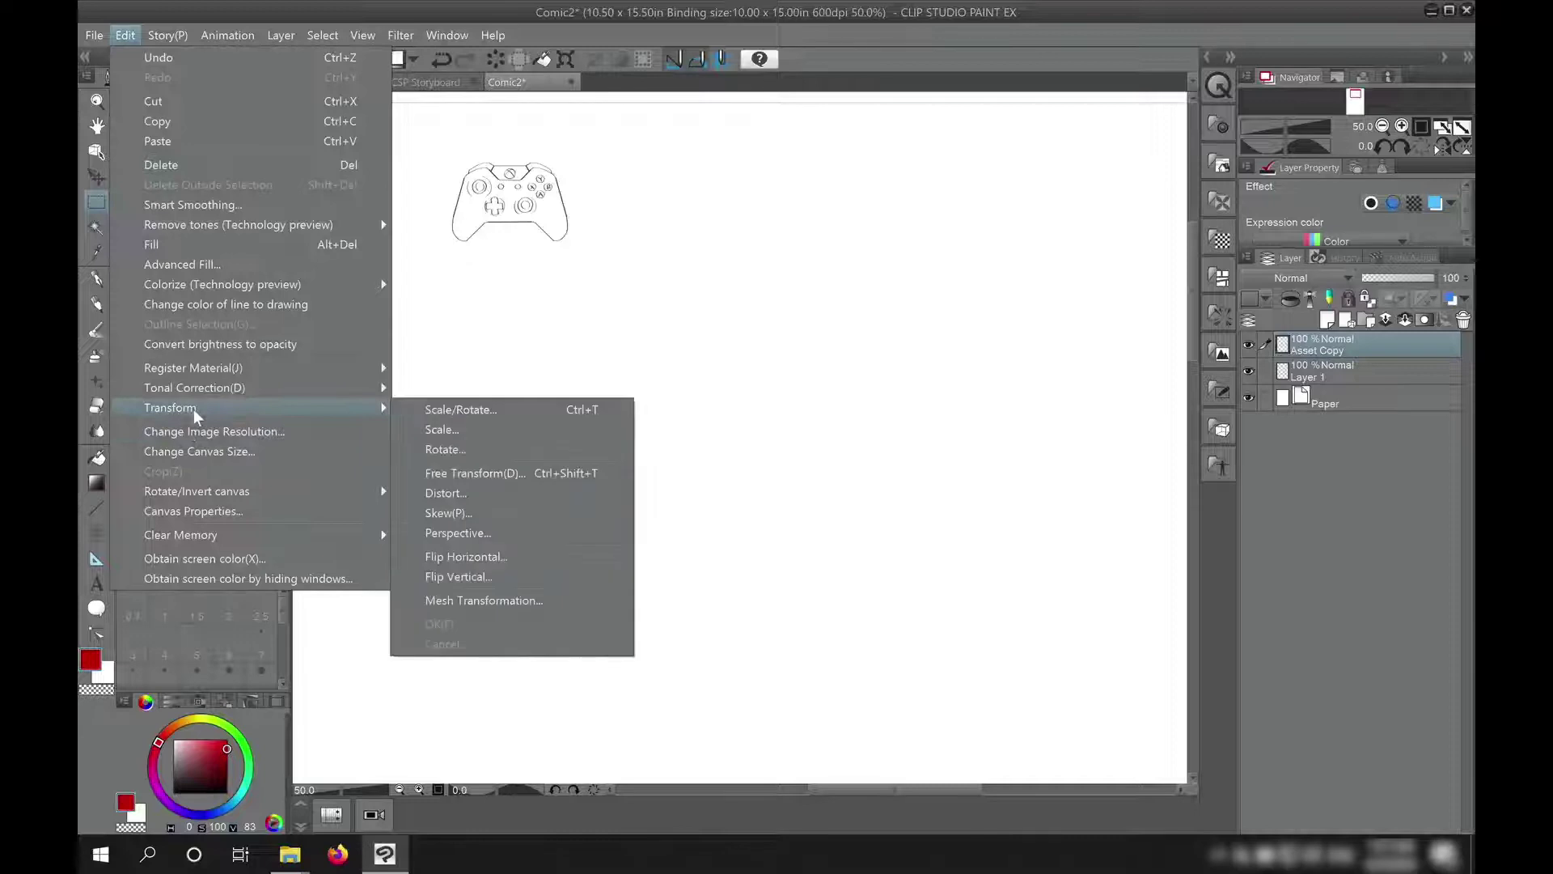
- Try enlarging the Xbox controller with Scale/Rotate, then cancel it with Esc
{"action": "left_click", "coordinate": [463, 426]}
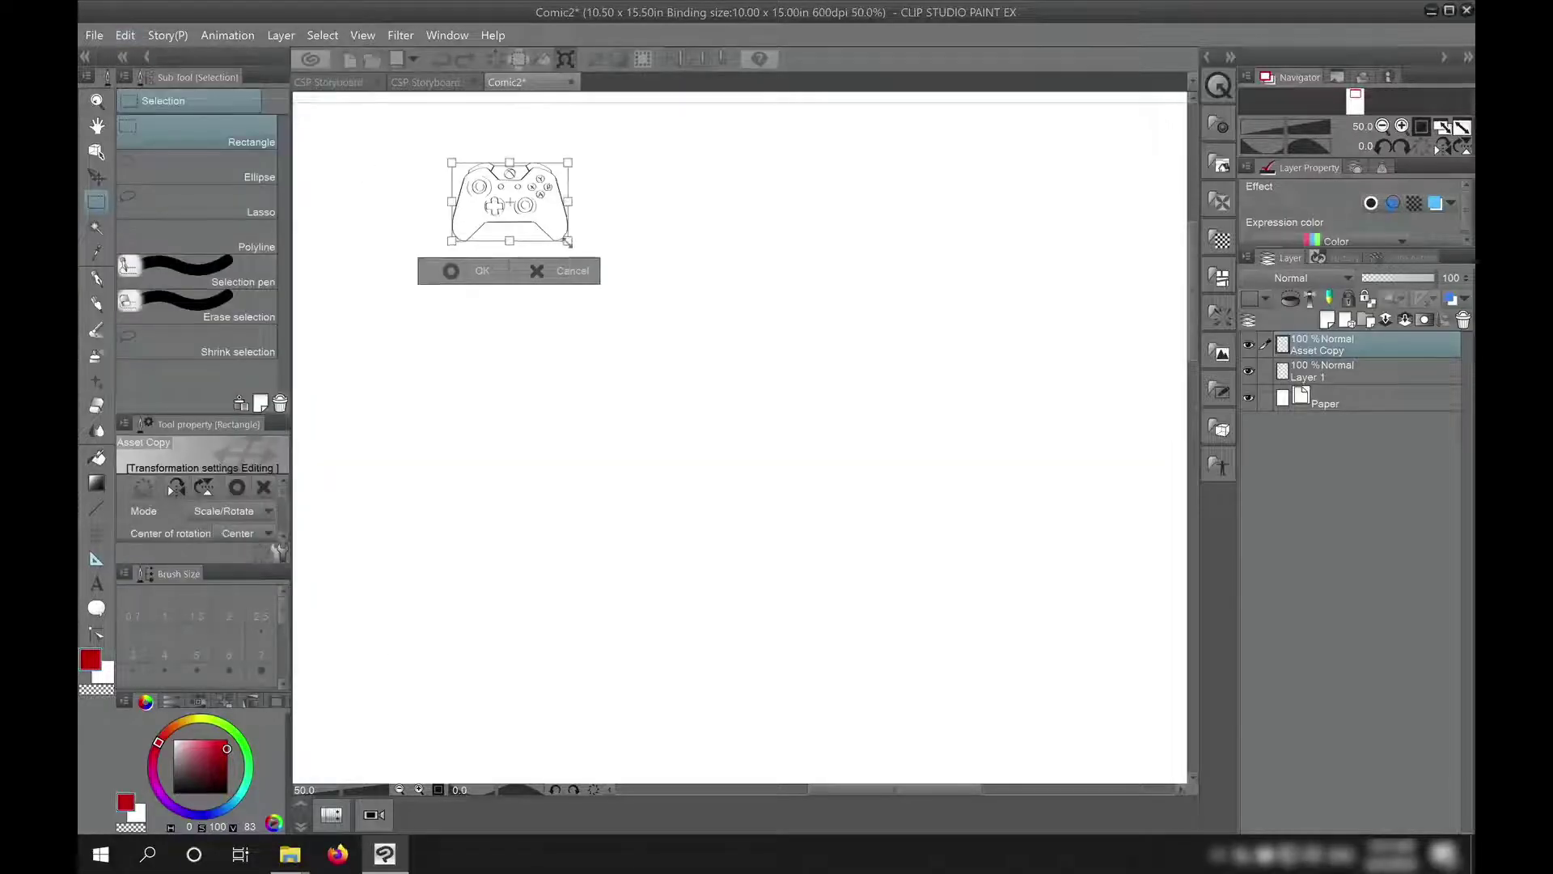
{"action": "left_click_drag", "start_coordinate": [563, 301], "coordinate": [849, 400]}
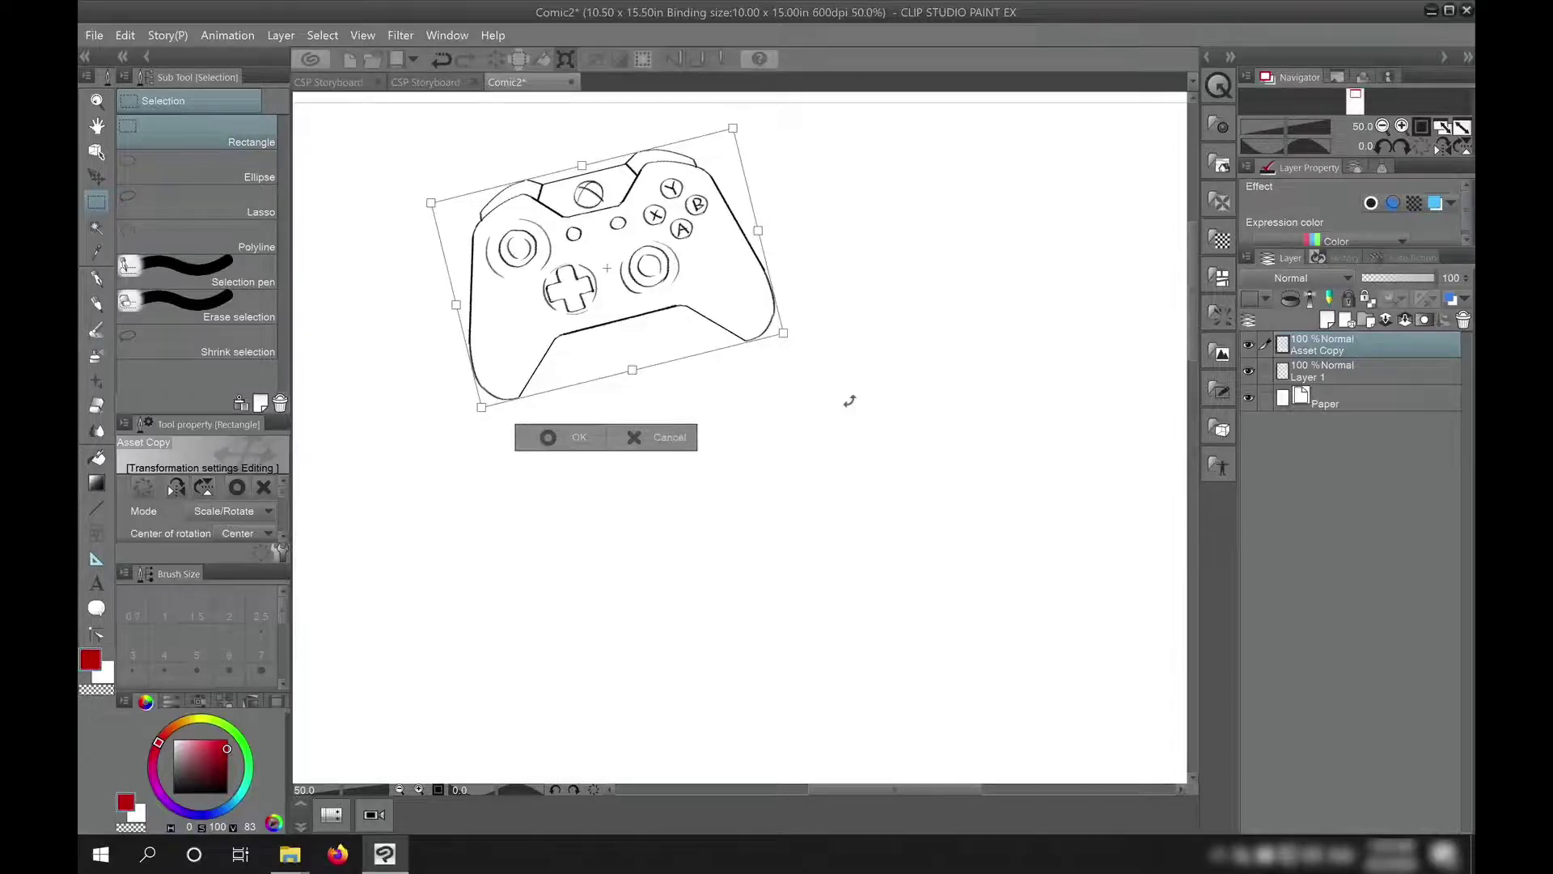
{"action": "key", "text": "Escape"}
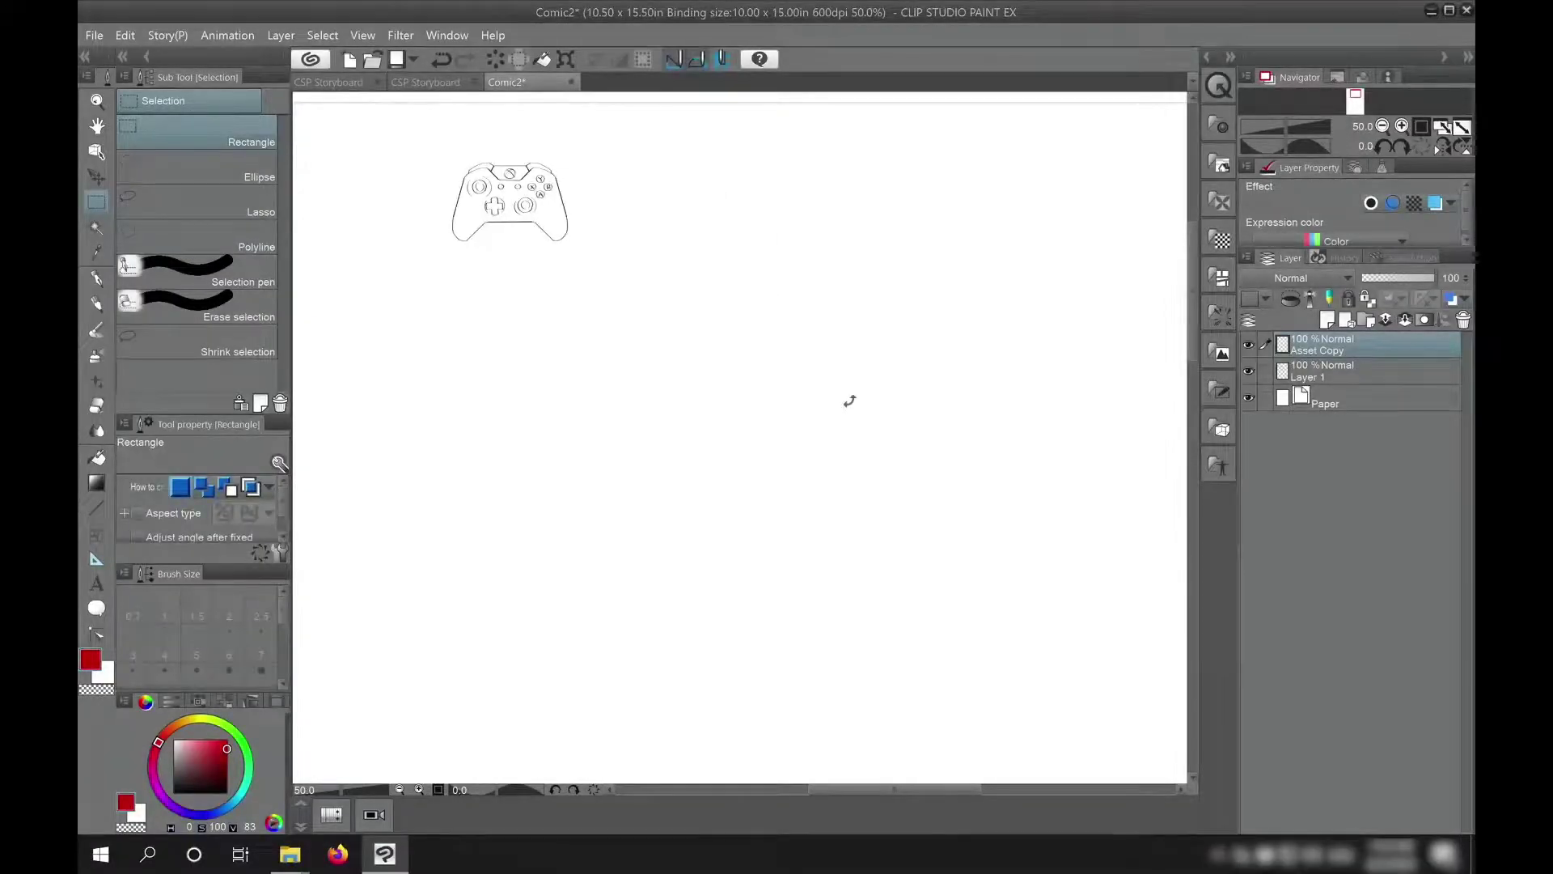
- Convert the pasted Asset Copy controller layer into an image material layer named Xbox
{"action": "left_click", "coordinate": [281, 35]}
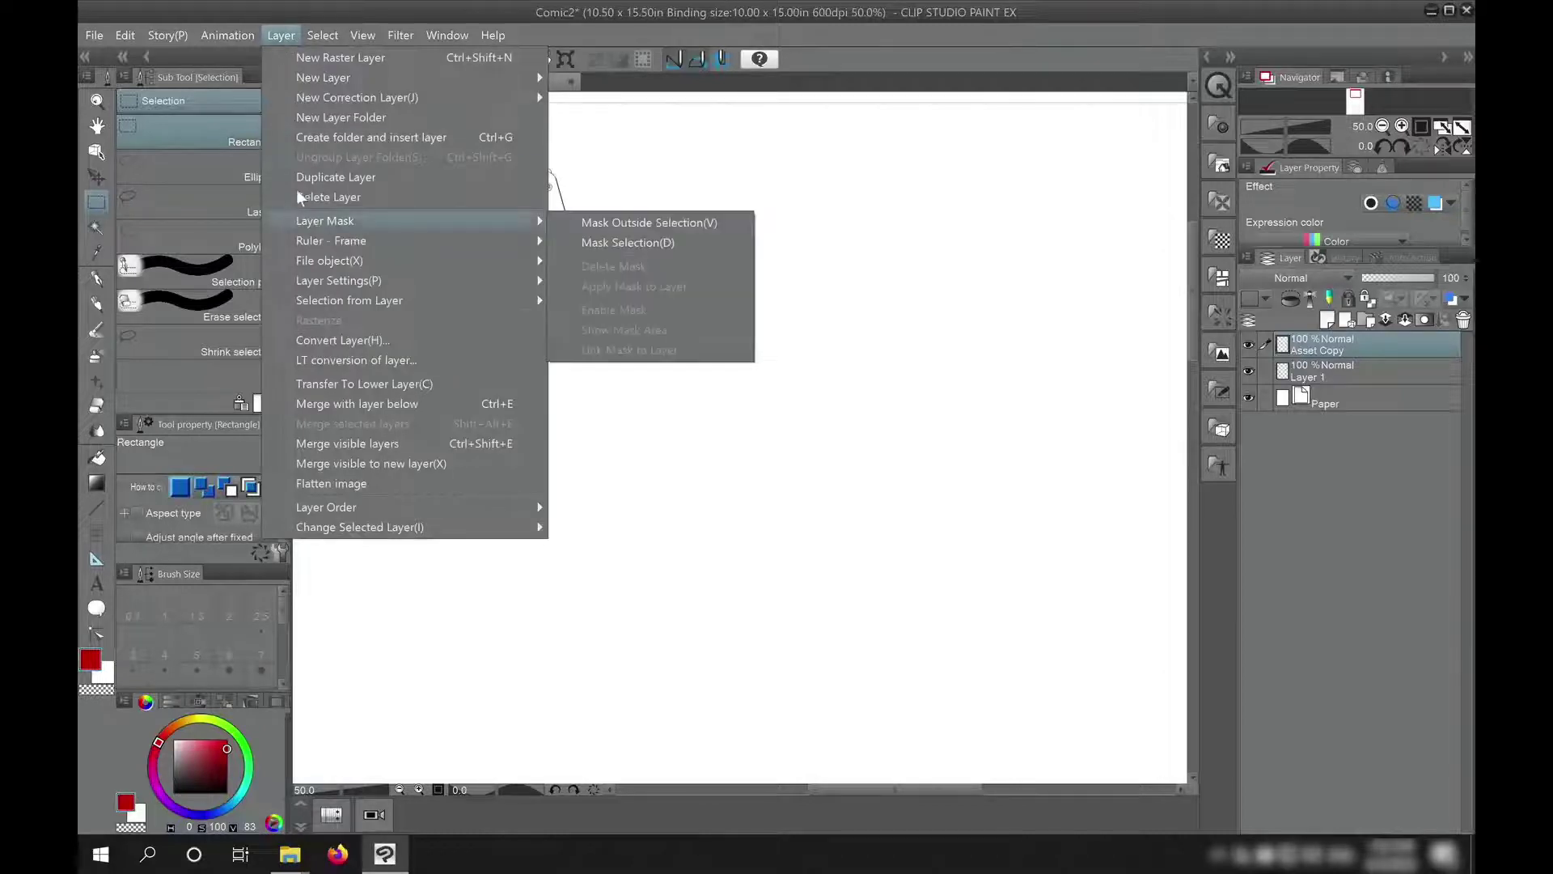
{"action": "left_click", "coordinate": [312, 343]}
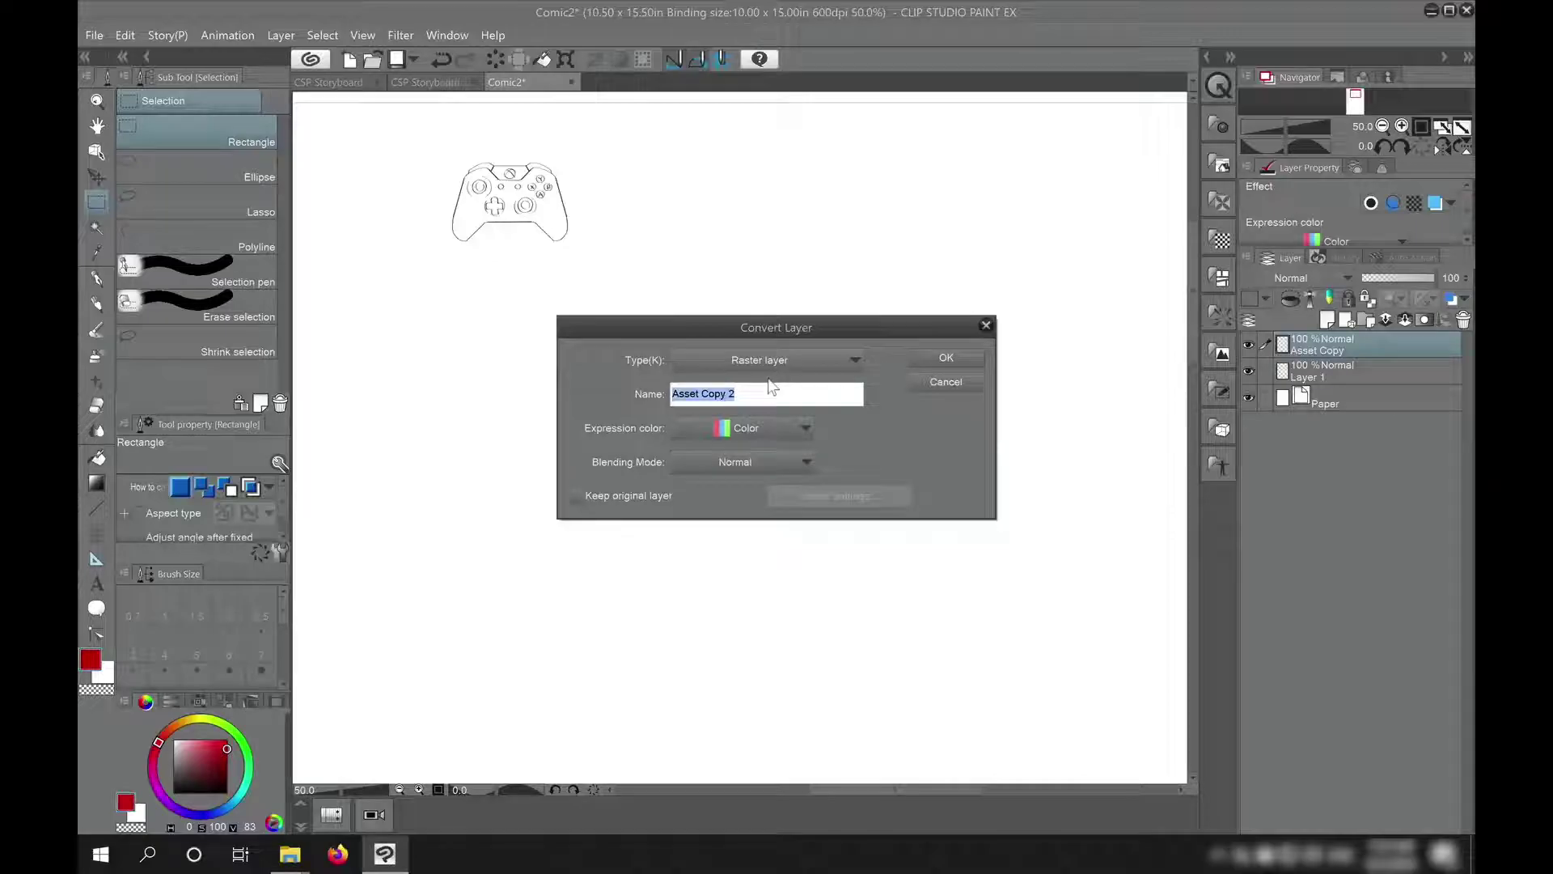
{"action": "type", "text": "Xbox"}
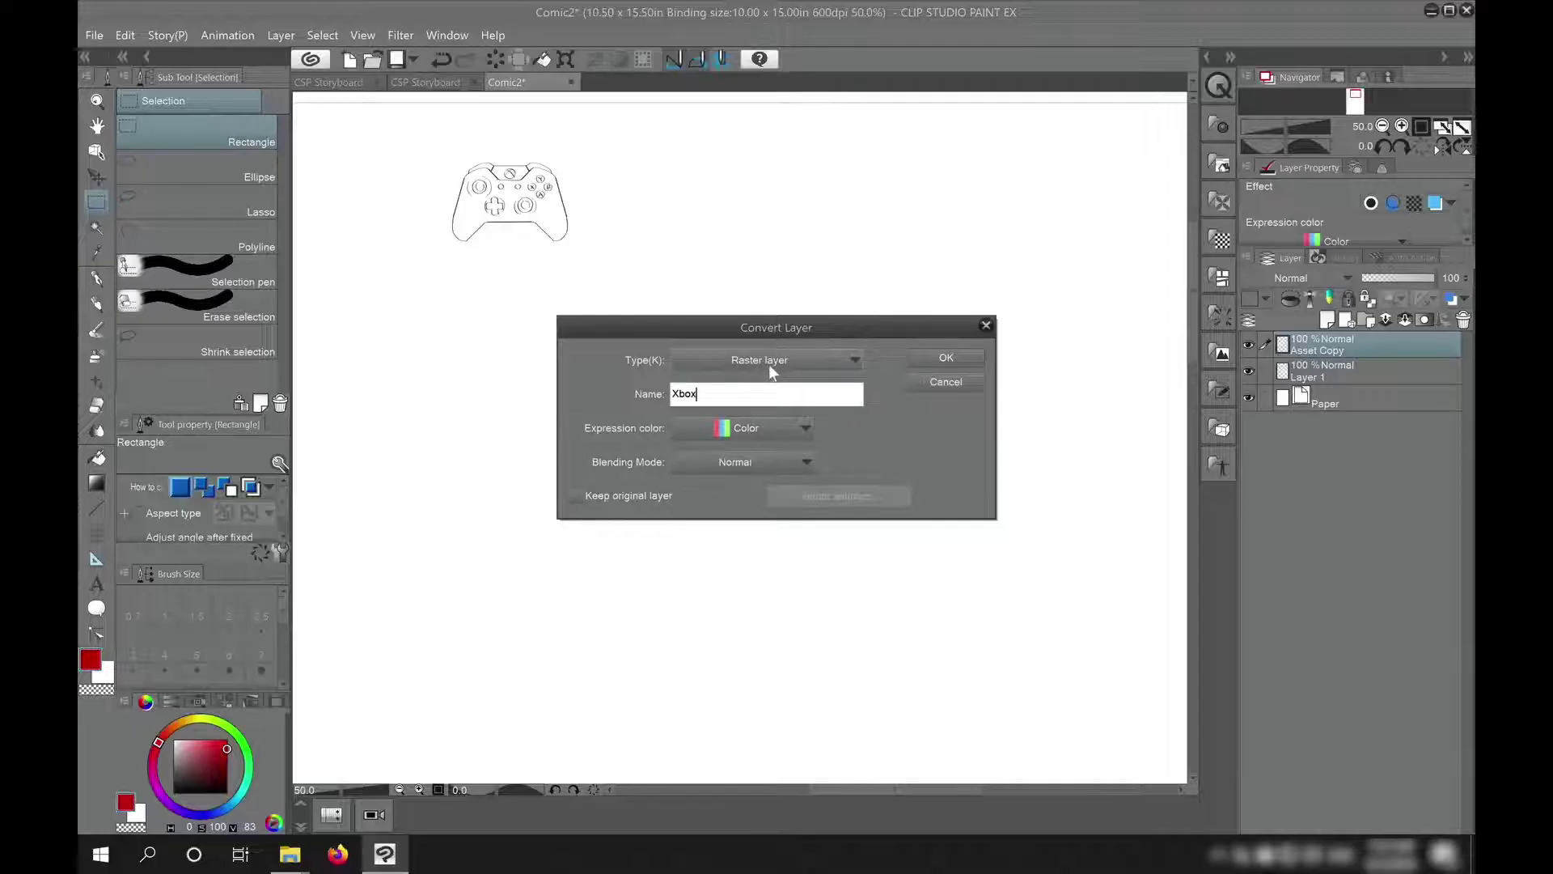
{"action": "left_click", "coordinate": [769, 362]}
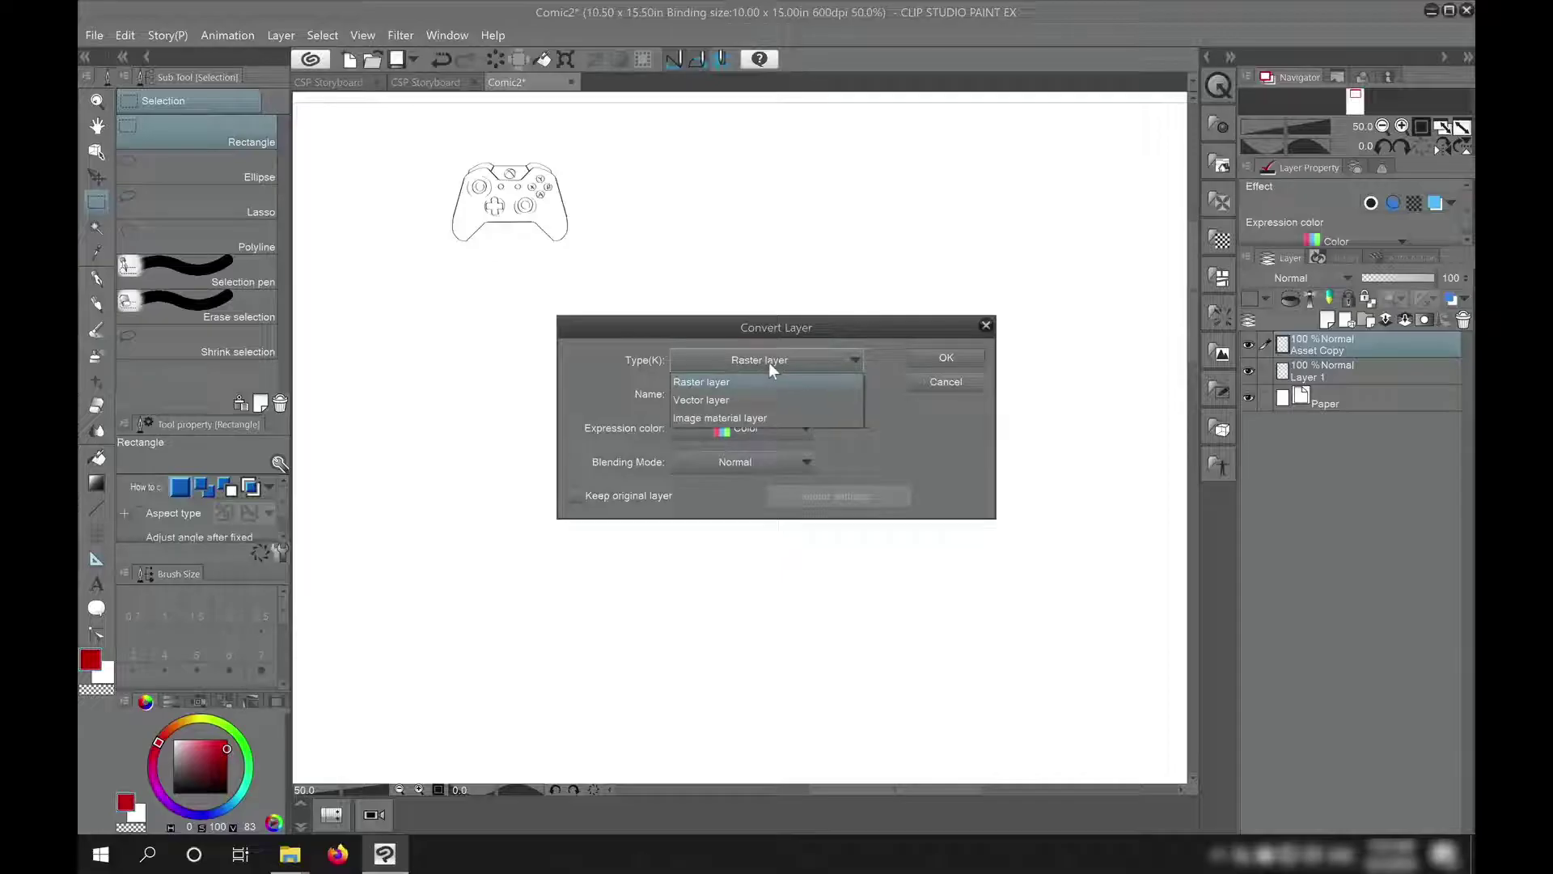
{"action": "left_click", "coordinate": [739, 416]}
{"action": "left_click", "coordinate": [938, 358]}
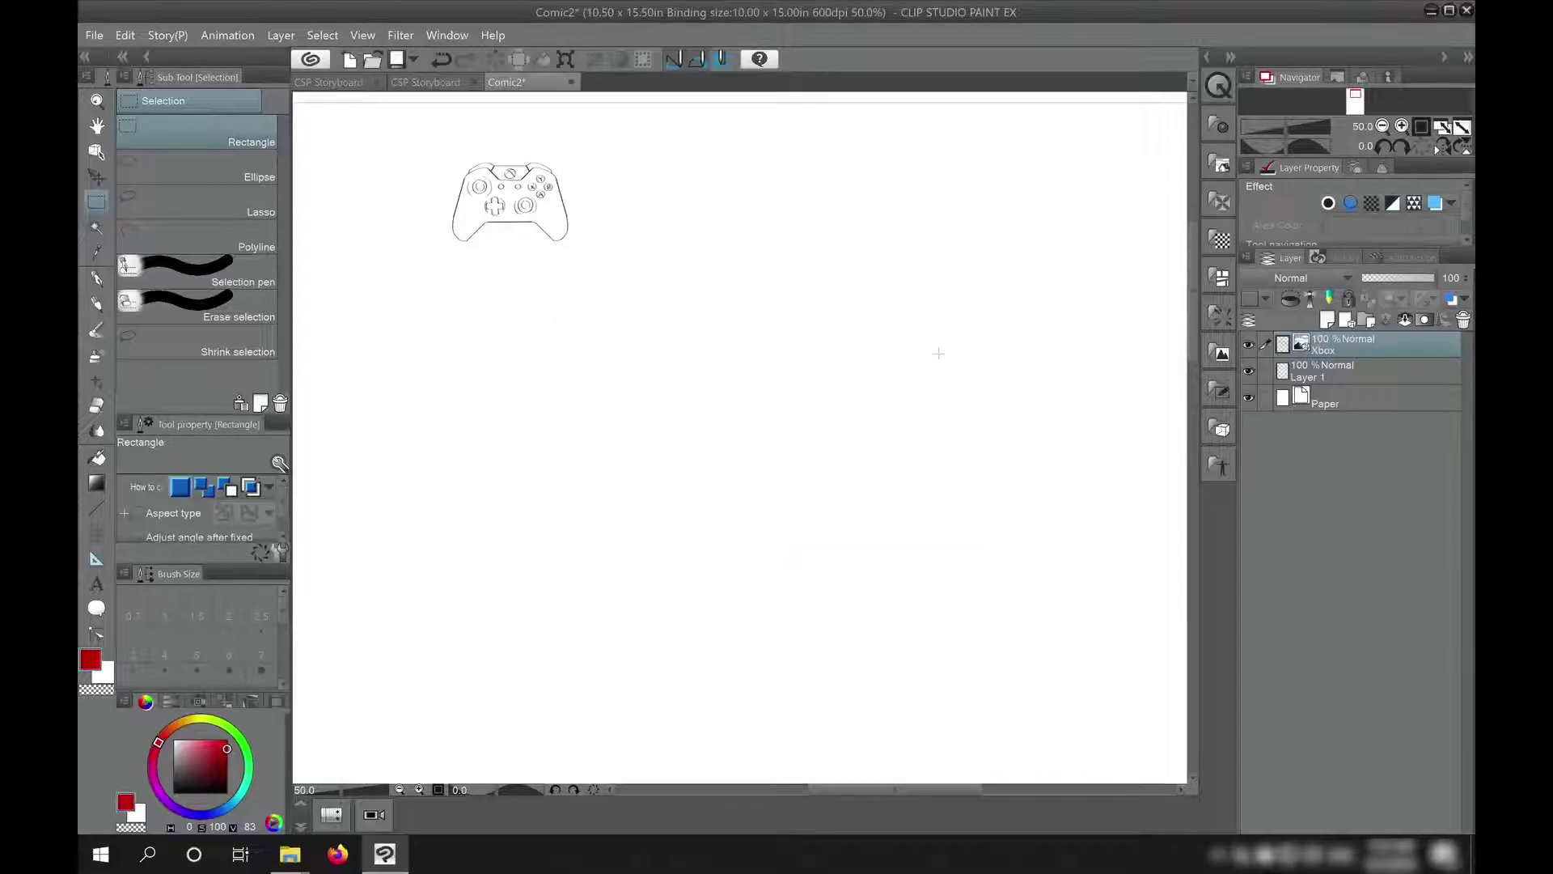
- Resize the Xbox controller with the Object tool, keeping it small, and rotate it about 17° clockwise
{"action": "left_click", "coordinate": [96, 152]}
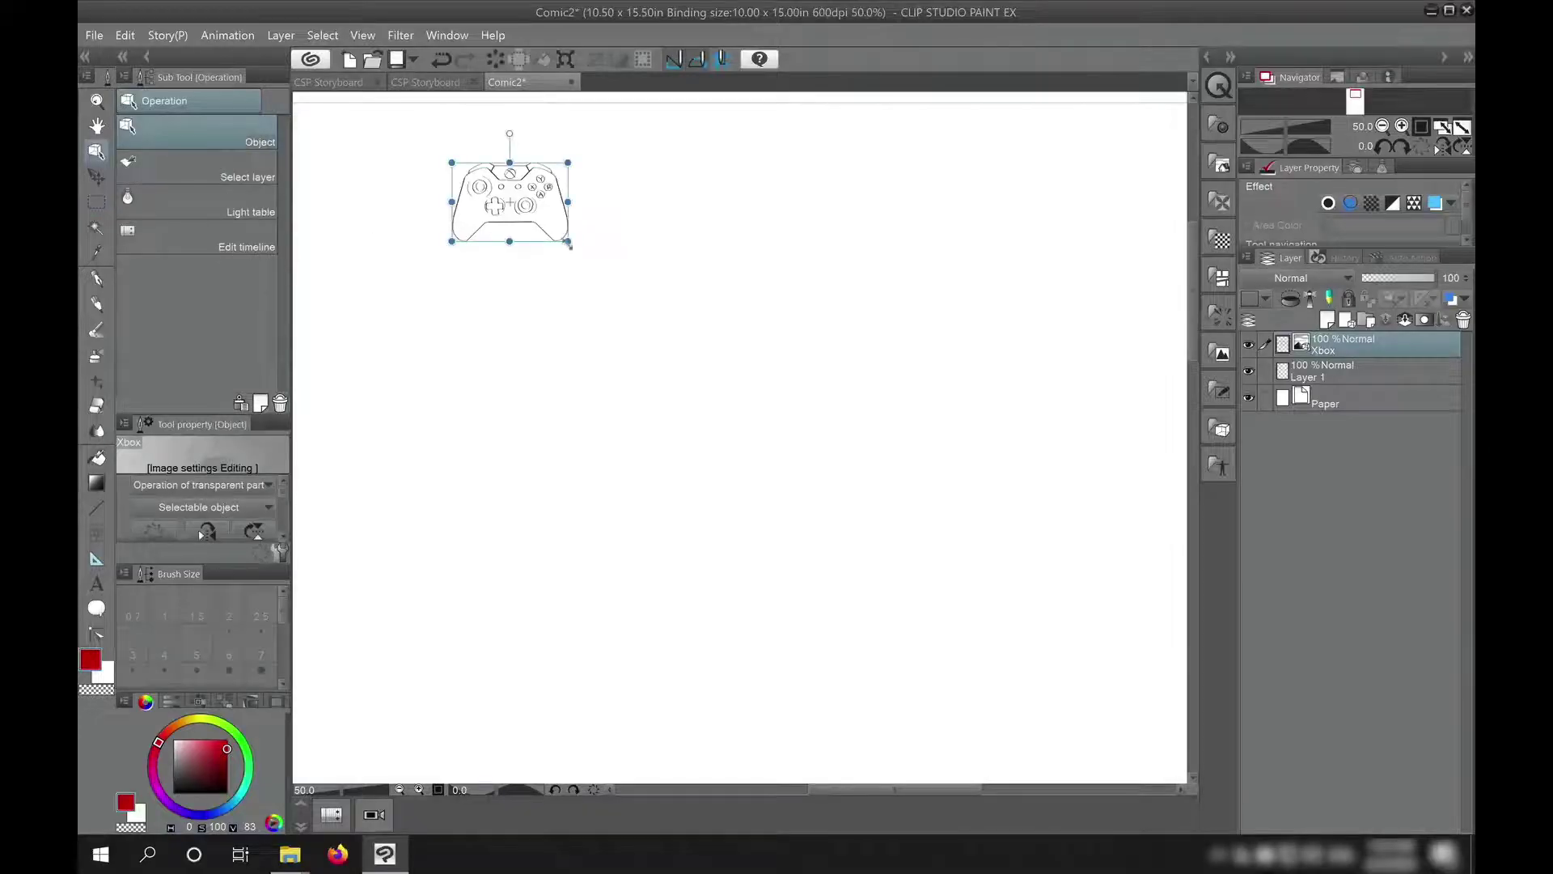
{"action": "left_click_drag", "start_coordinate": [568, 243], "coordinate": [884, 476]}
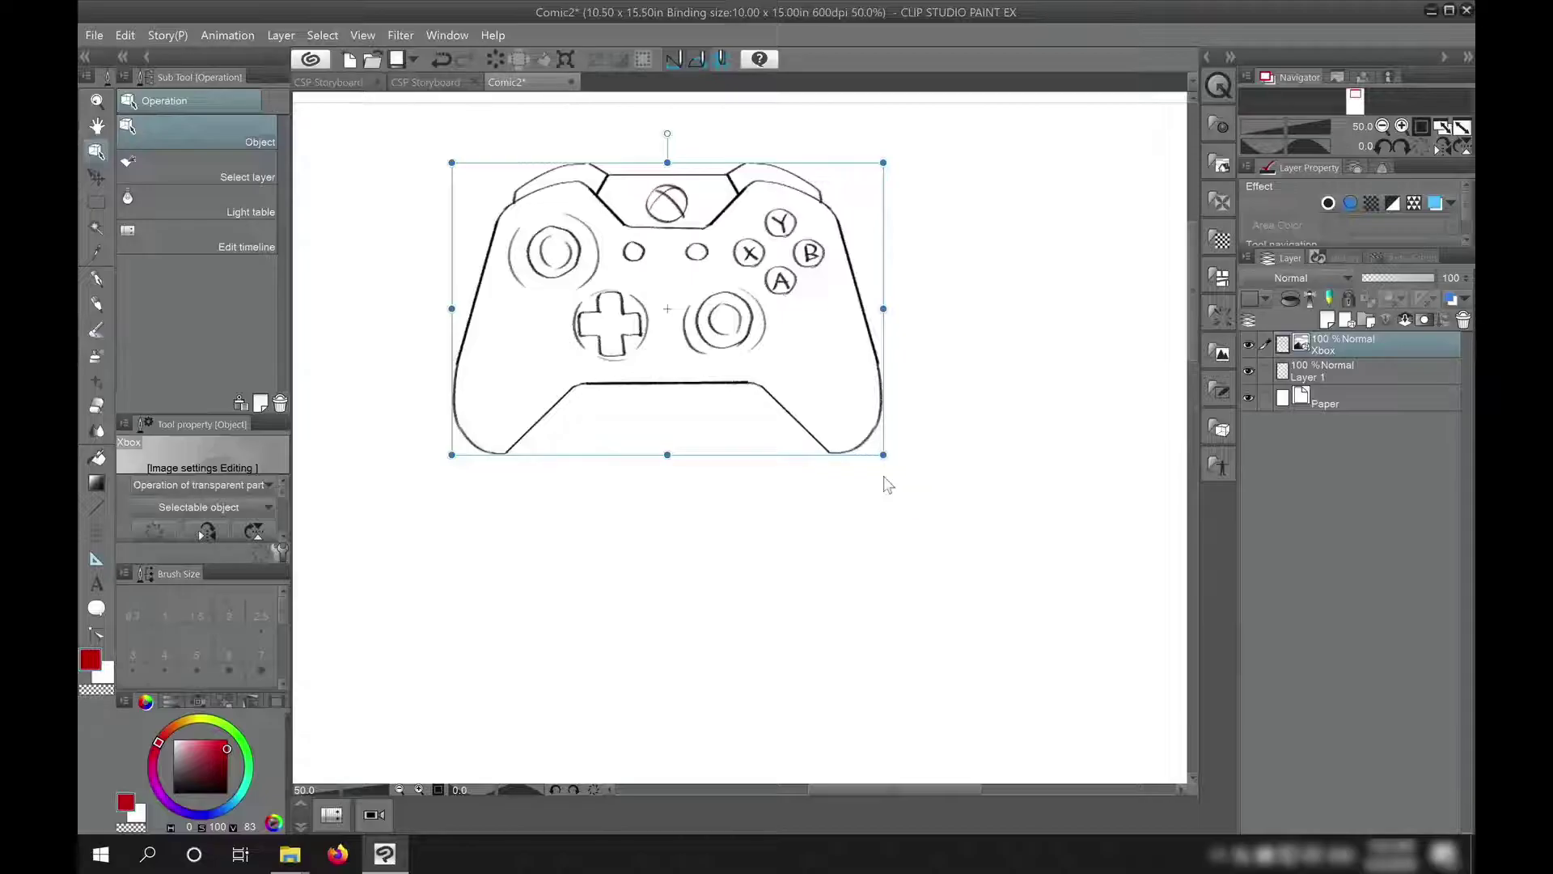
{"action": "left_click_drag", "start_coordinate": [883, 454], "coordinate": [601, 265]}
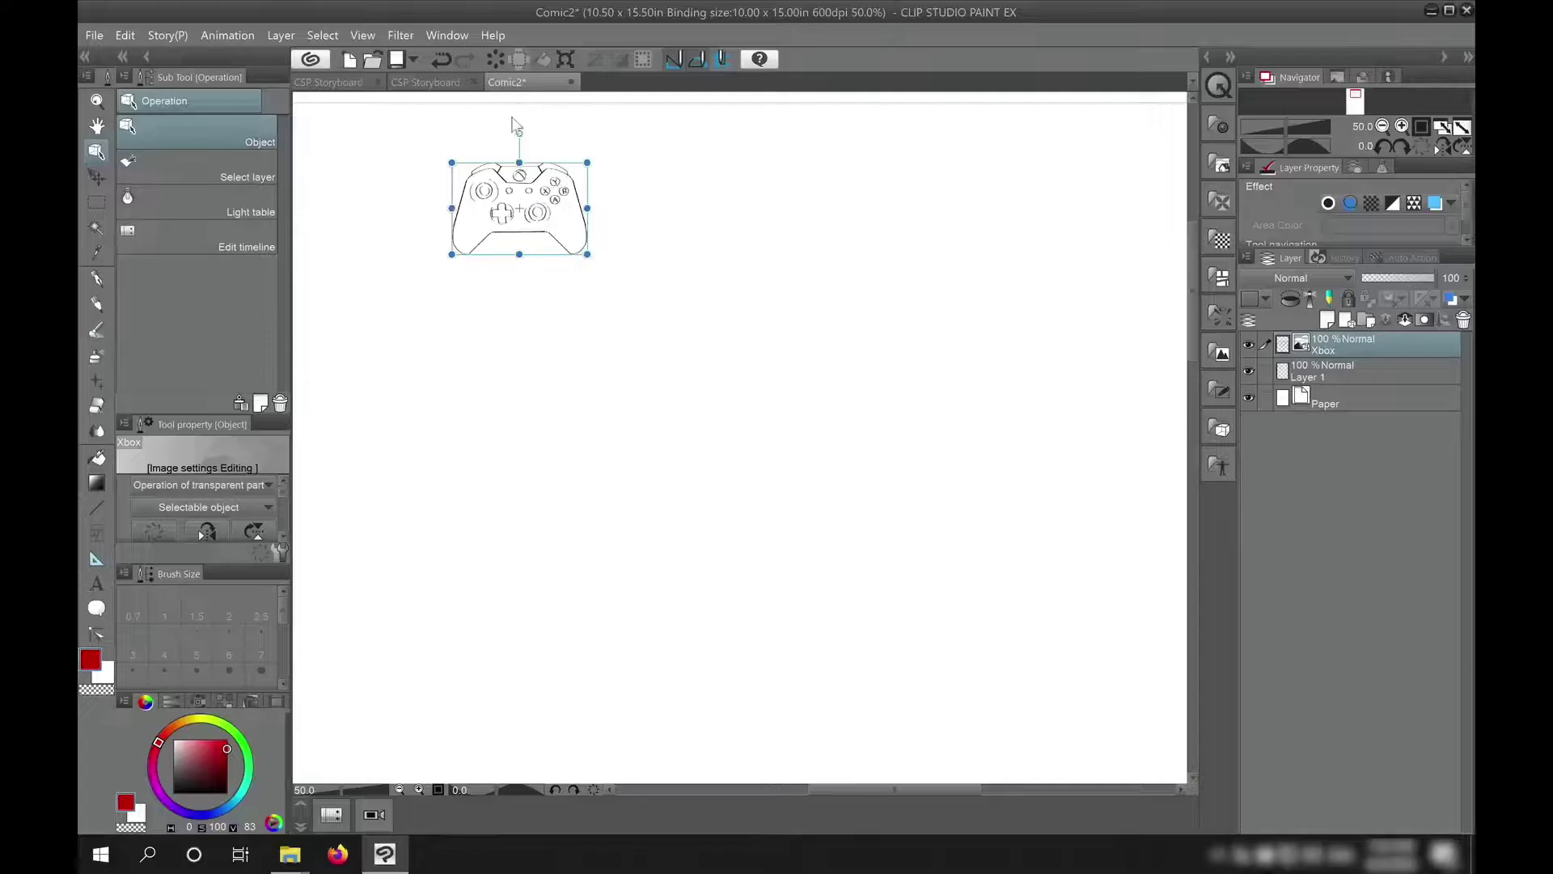
{"action": "left_click_drag", "start_coordinate": [514, 129], "coordinate": [539, 135]}
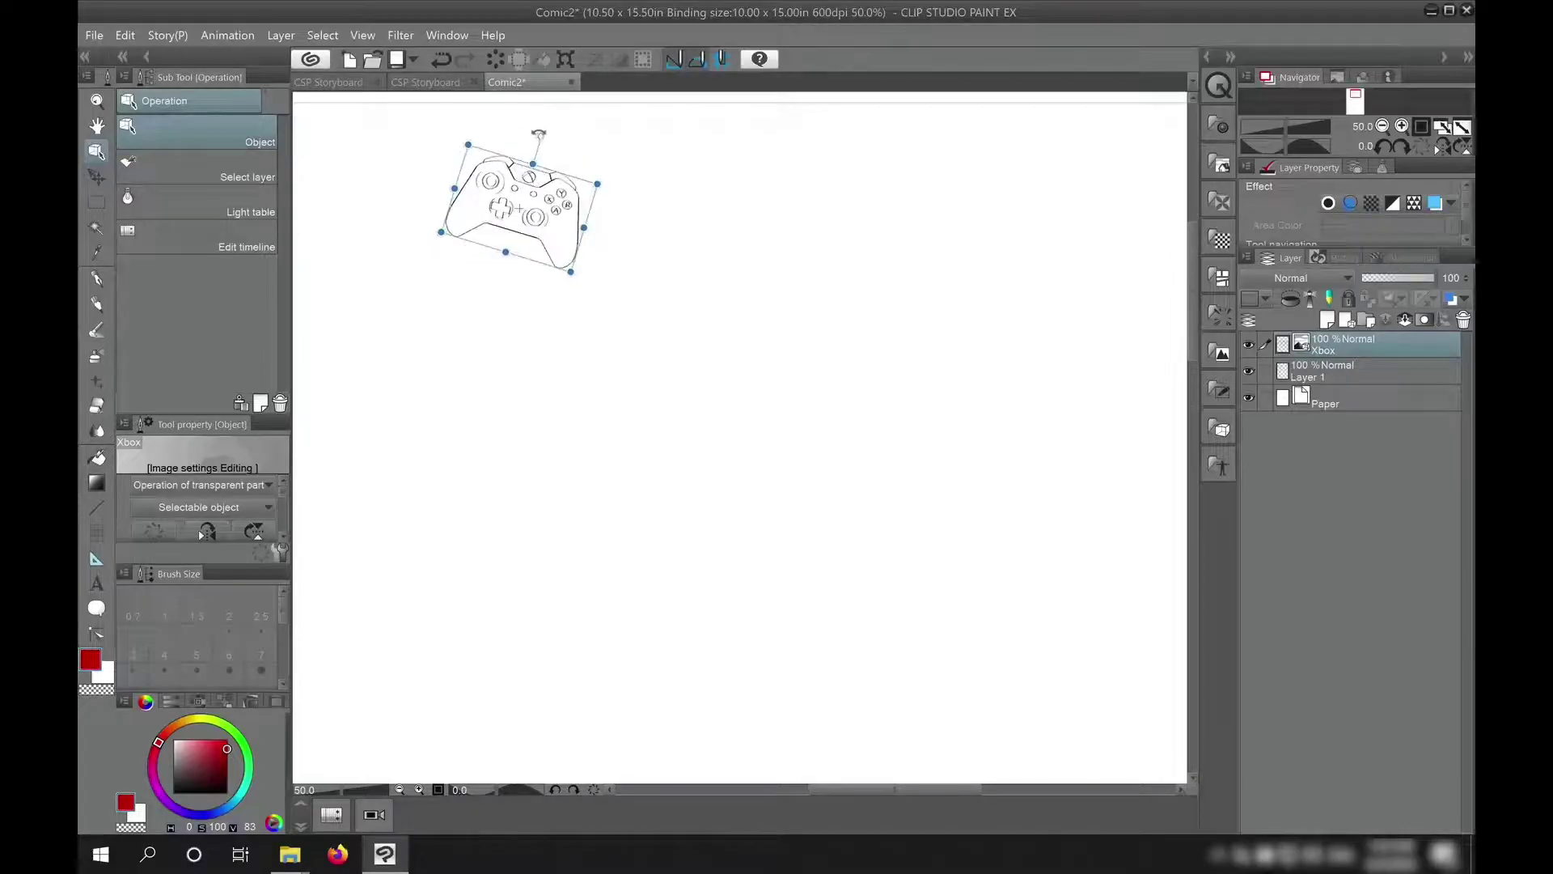
- Free Transform the Xbox controller, pulling its lower-left corner outward and stretching its right side down
{"action": "left_click", "coordinate": [128, 35]}
{"action": "mouse_move", "coordinate": [194, 407]}
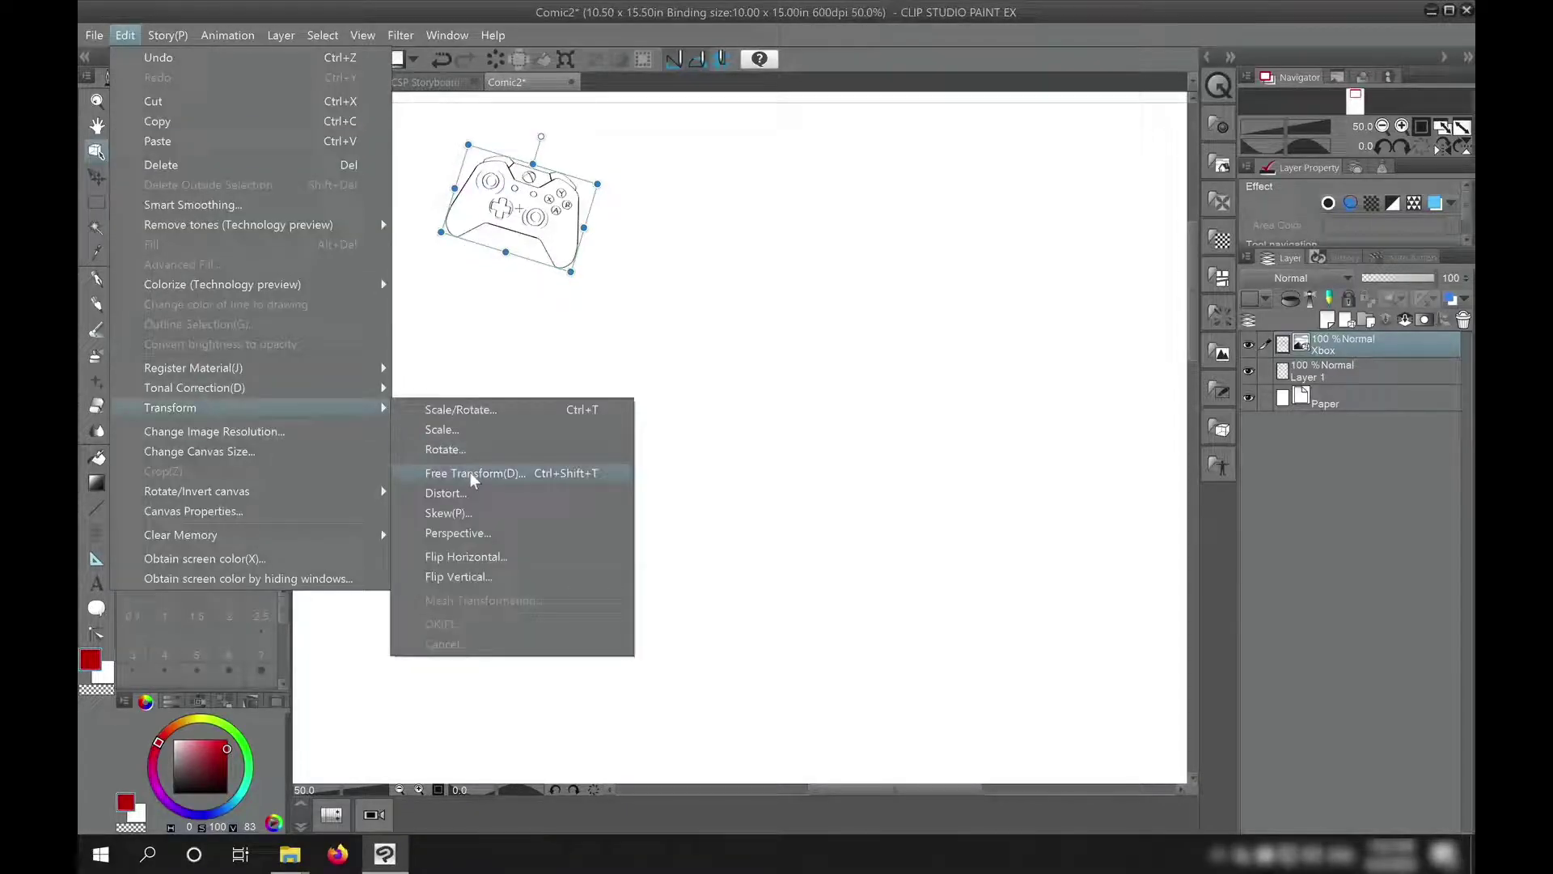
{"action": "left_click", "coordinate": [460, 490]}
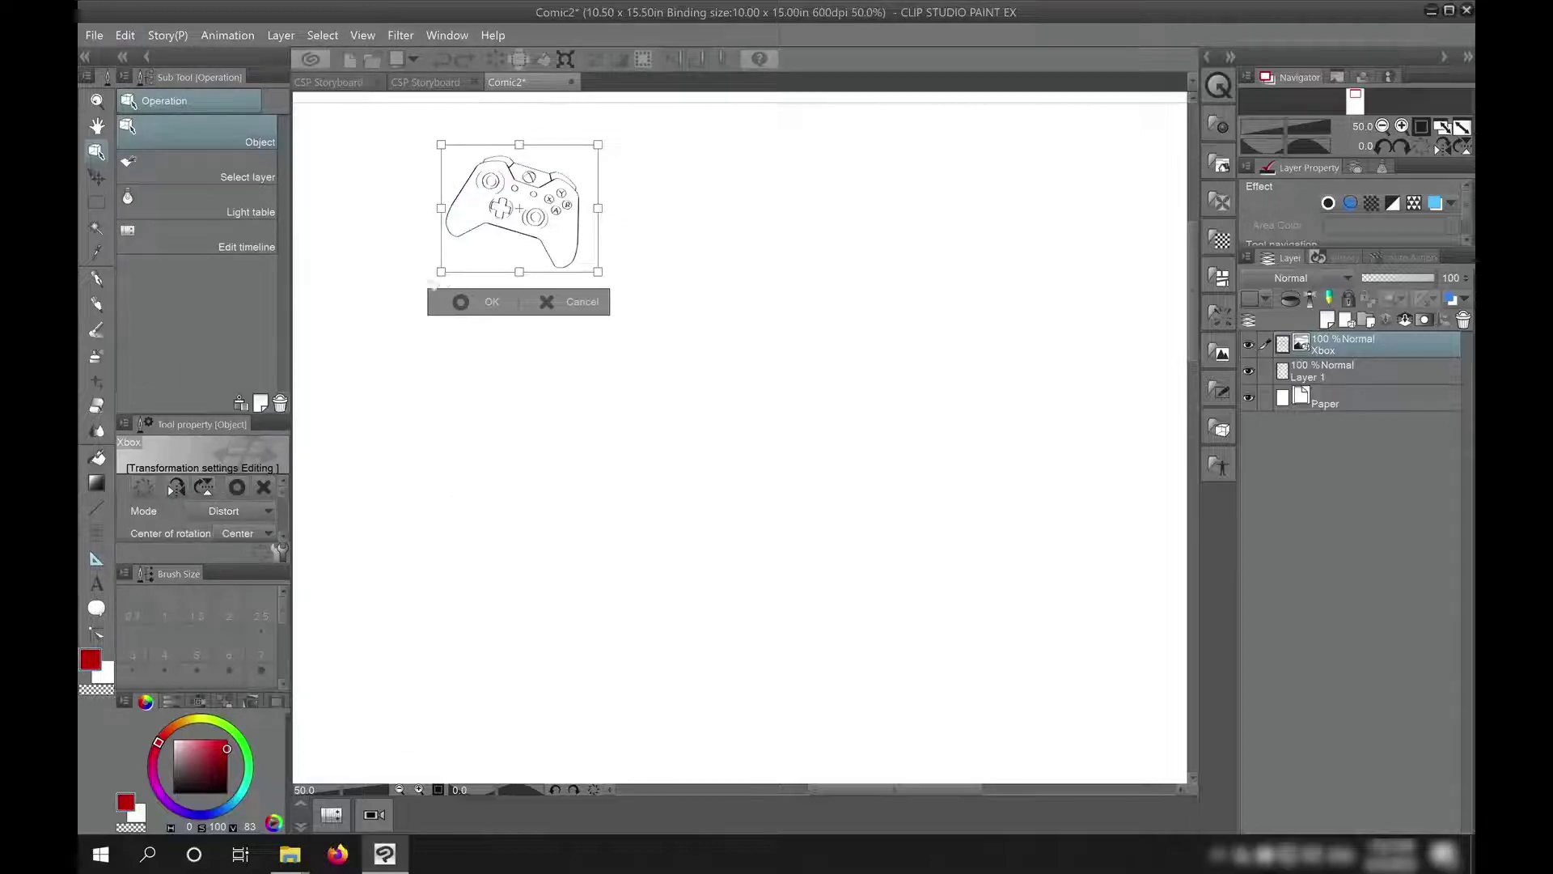
{"action": "left_click_drag", "start_coordinate": [441, 271], "coordinate": [353, 272]}
{"action": "left_click_drag", "start_coordinate": [598, 208], "coordinate": [635, 241]}
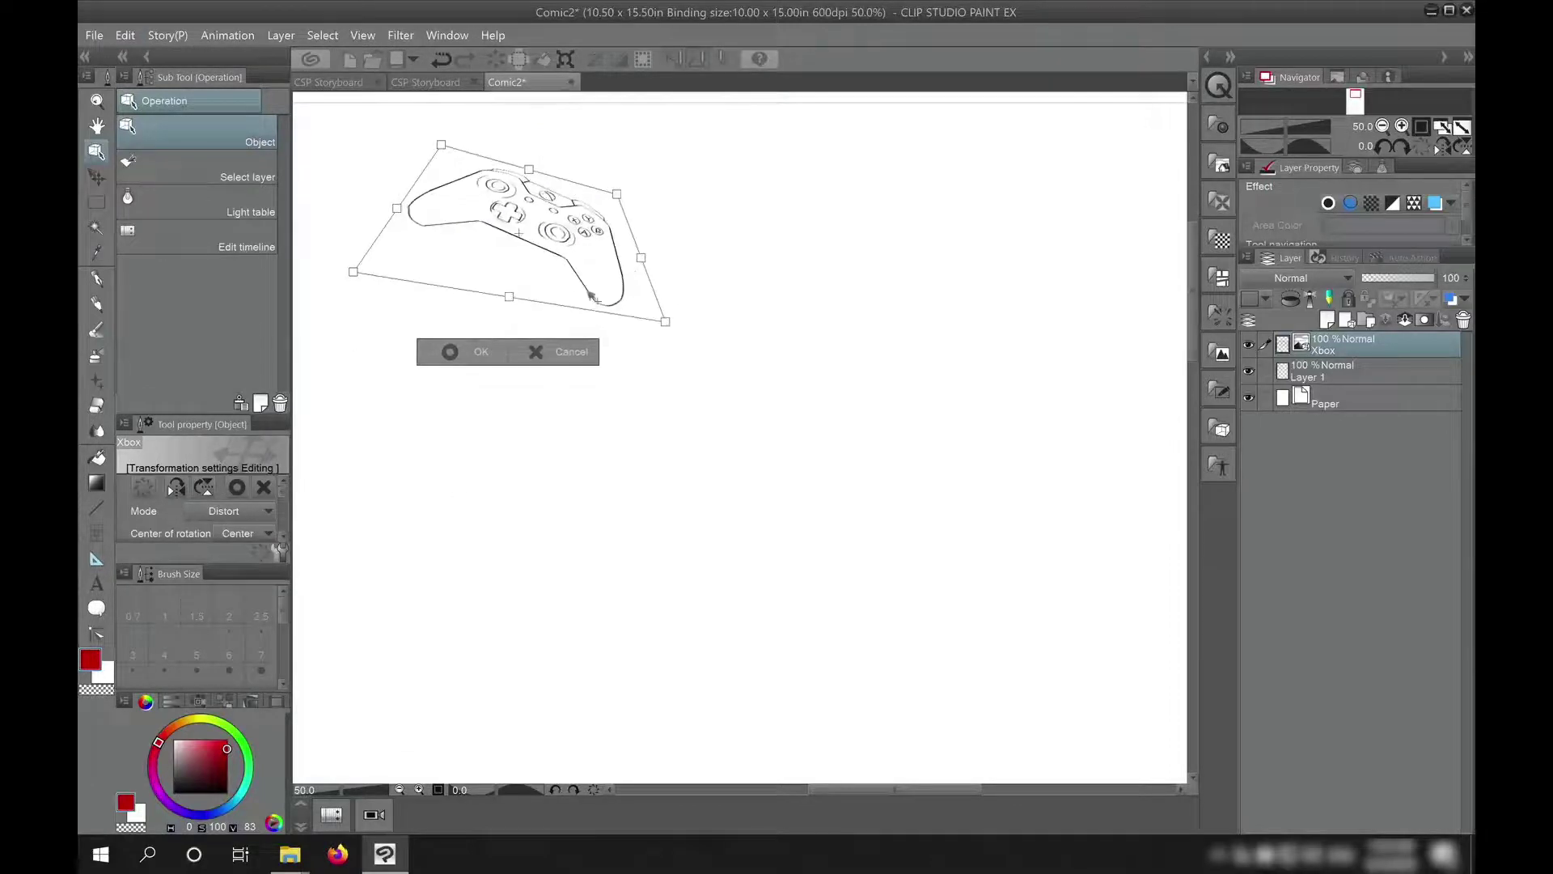
{"action": "left_click", "coordinate": [483, 356]}
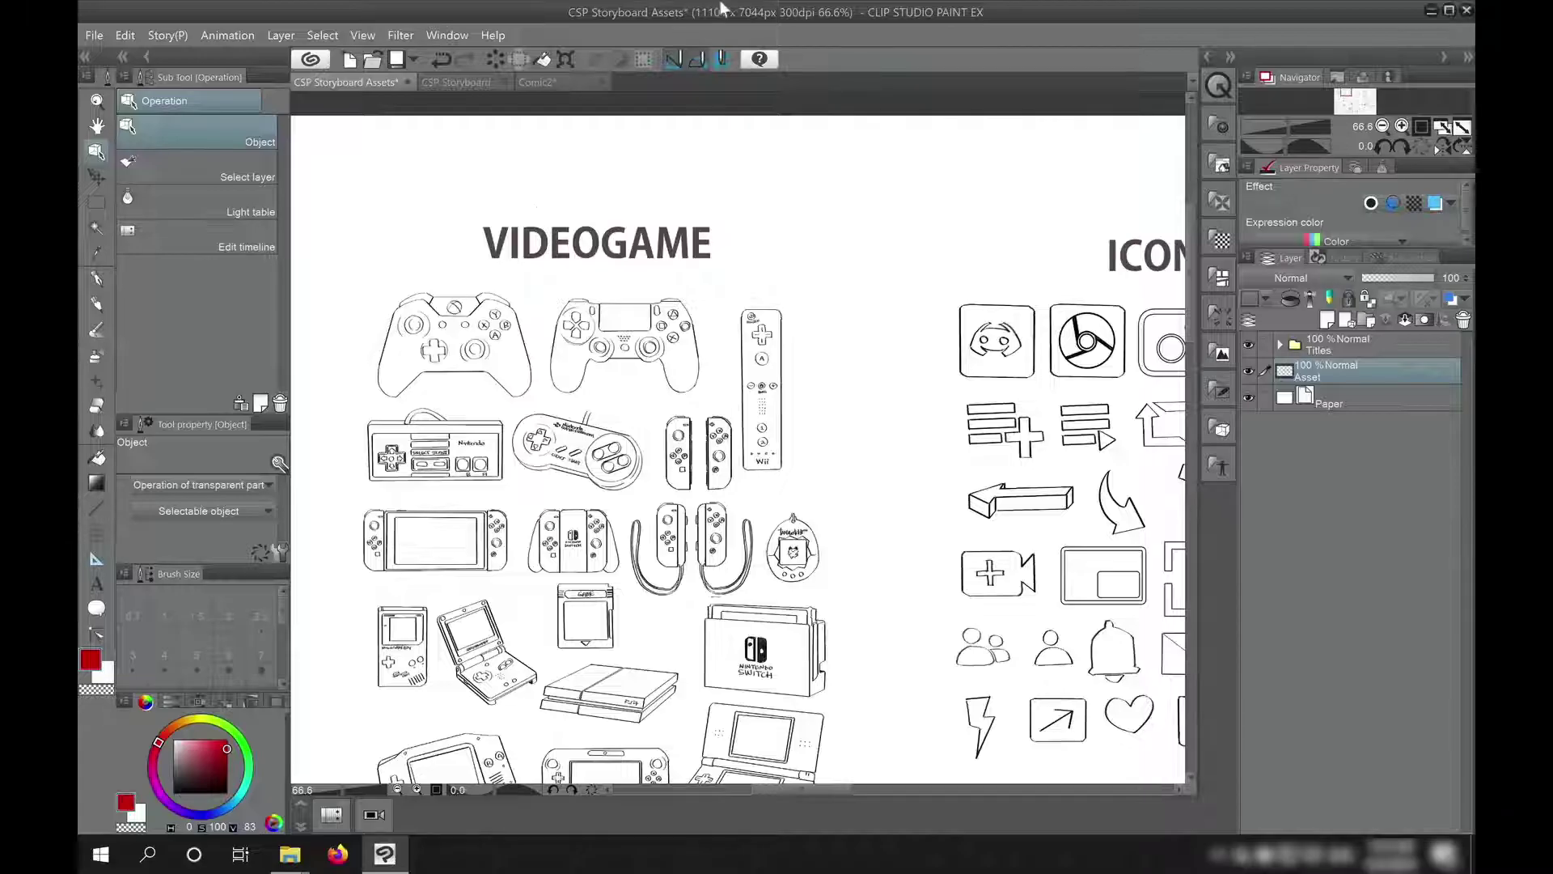
- Show the Material [All materials] palette and add a folder named Ultimate Storyboard under All materials
{"action": "left_click", "coordinate": [452, 36]}
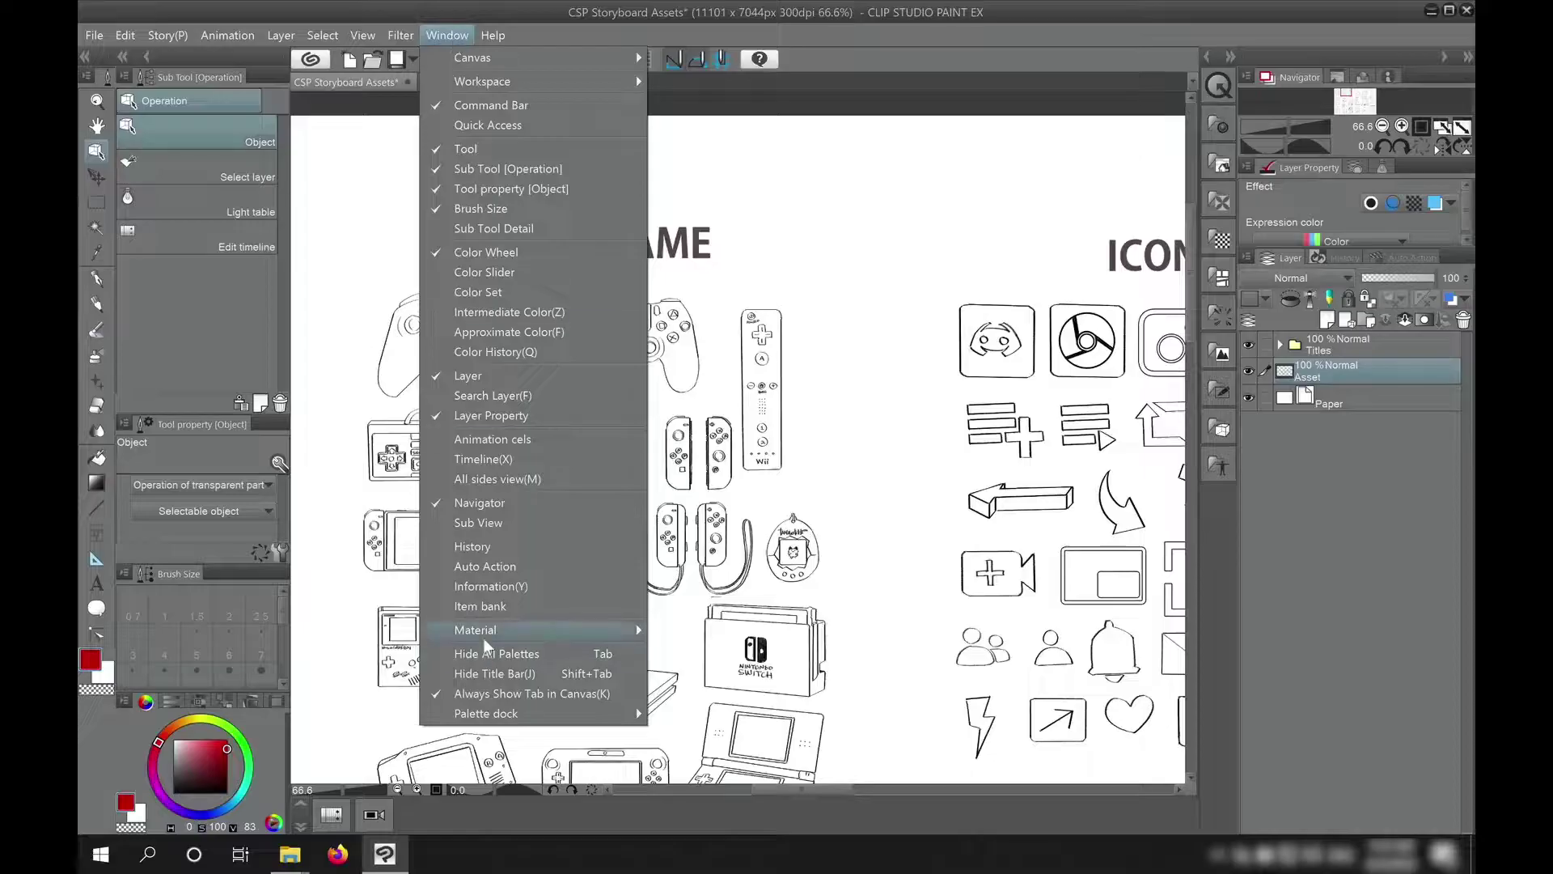
{"action": "mouse_move", "coordinate": [483, 634]}
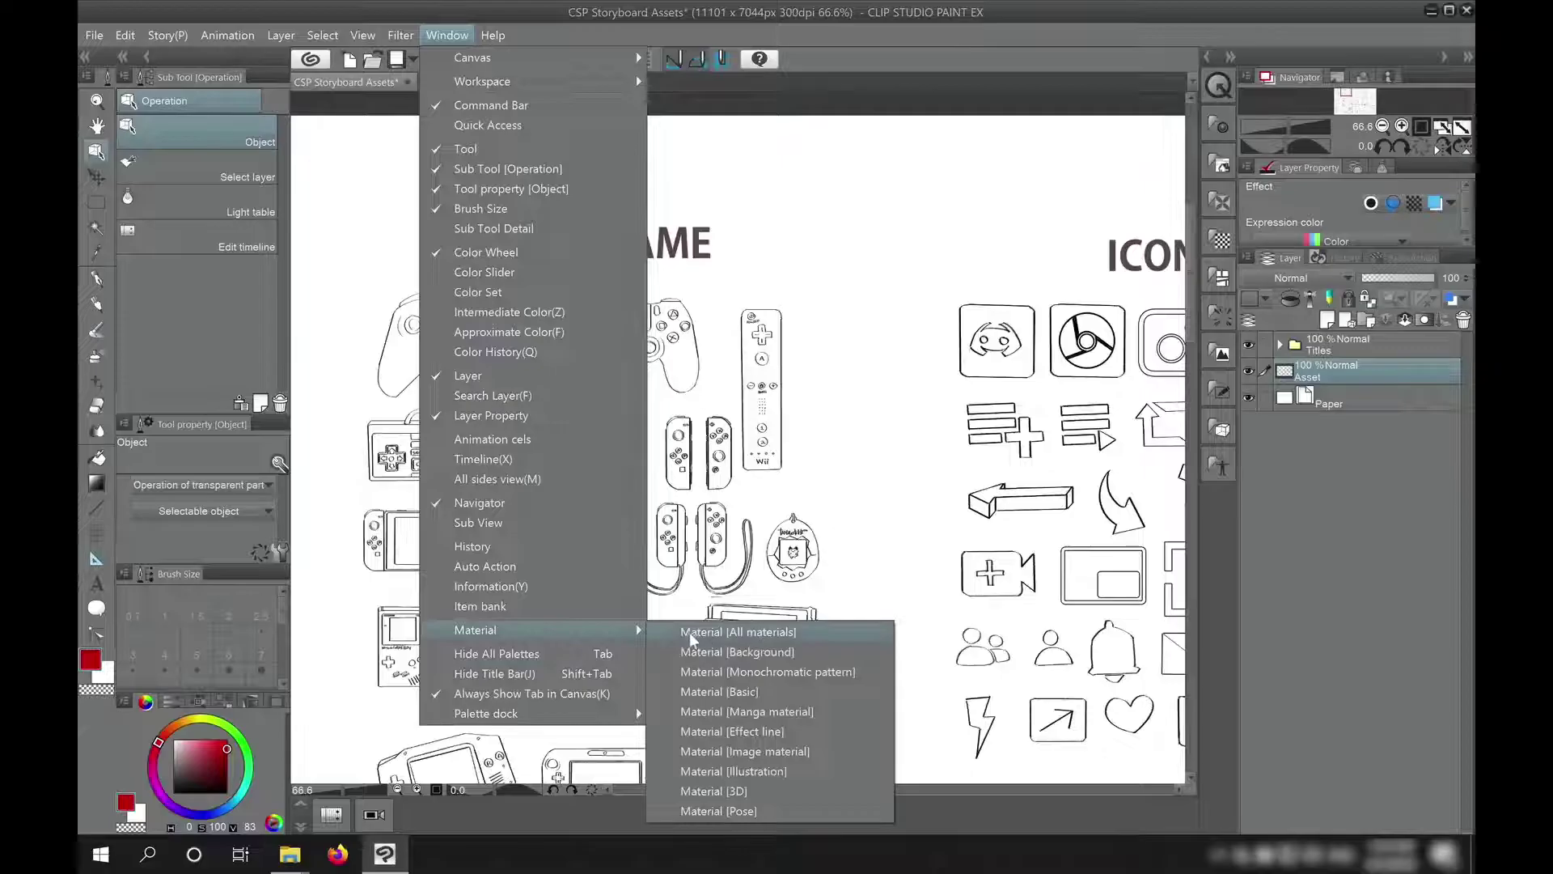
{"action": "left_click", "coordinate": [729, 632]}
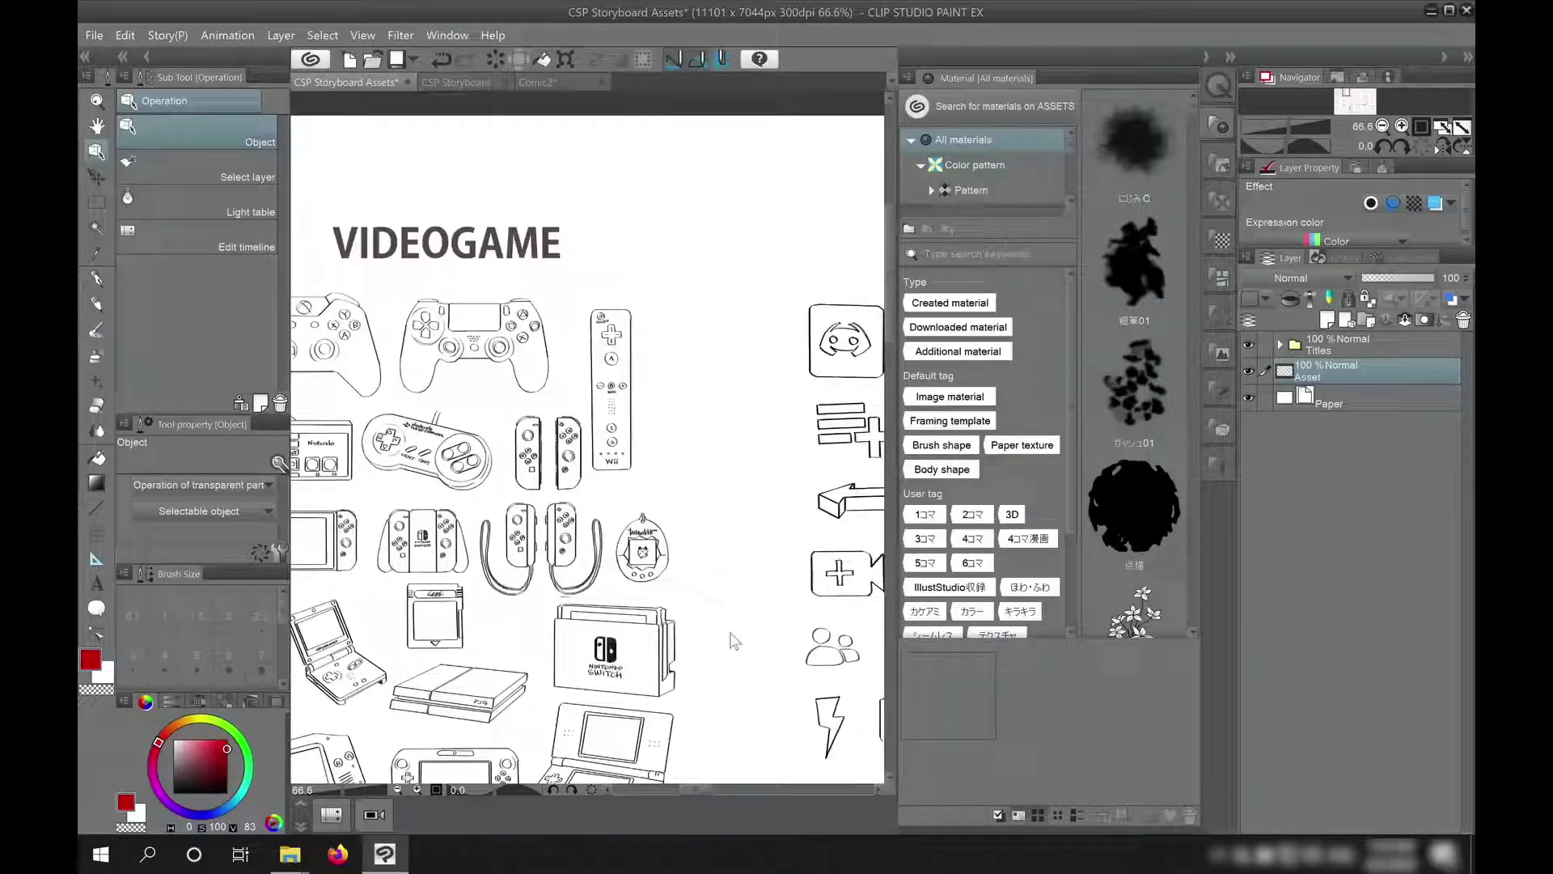
{"action": "right_click", "coordinate": [951, 138]}
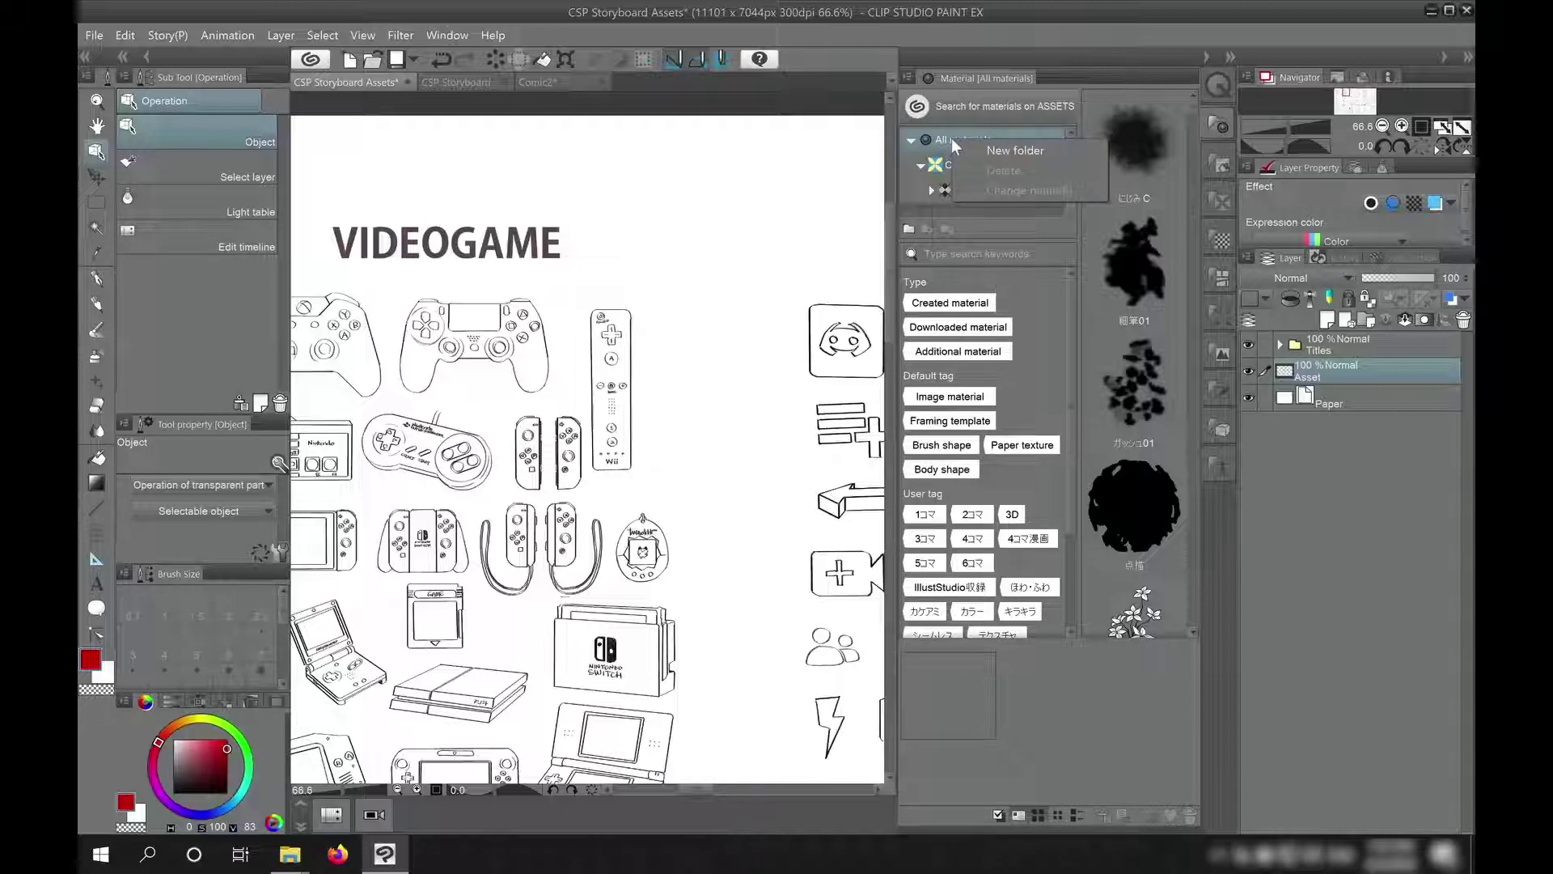
{"action": "left_click", "coordinate": [983, 149]}
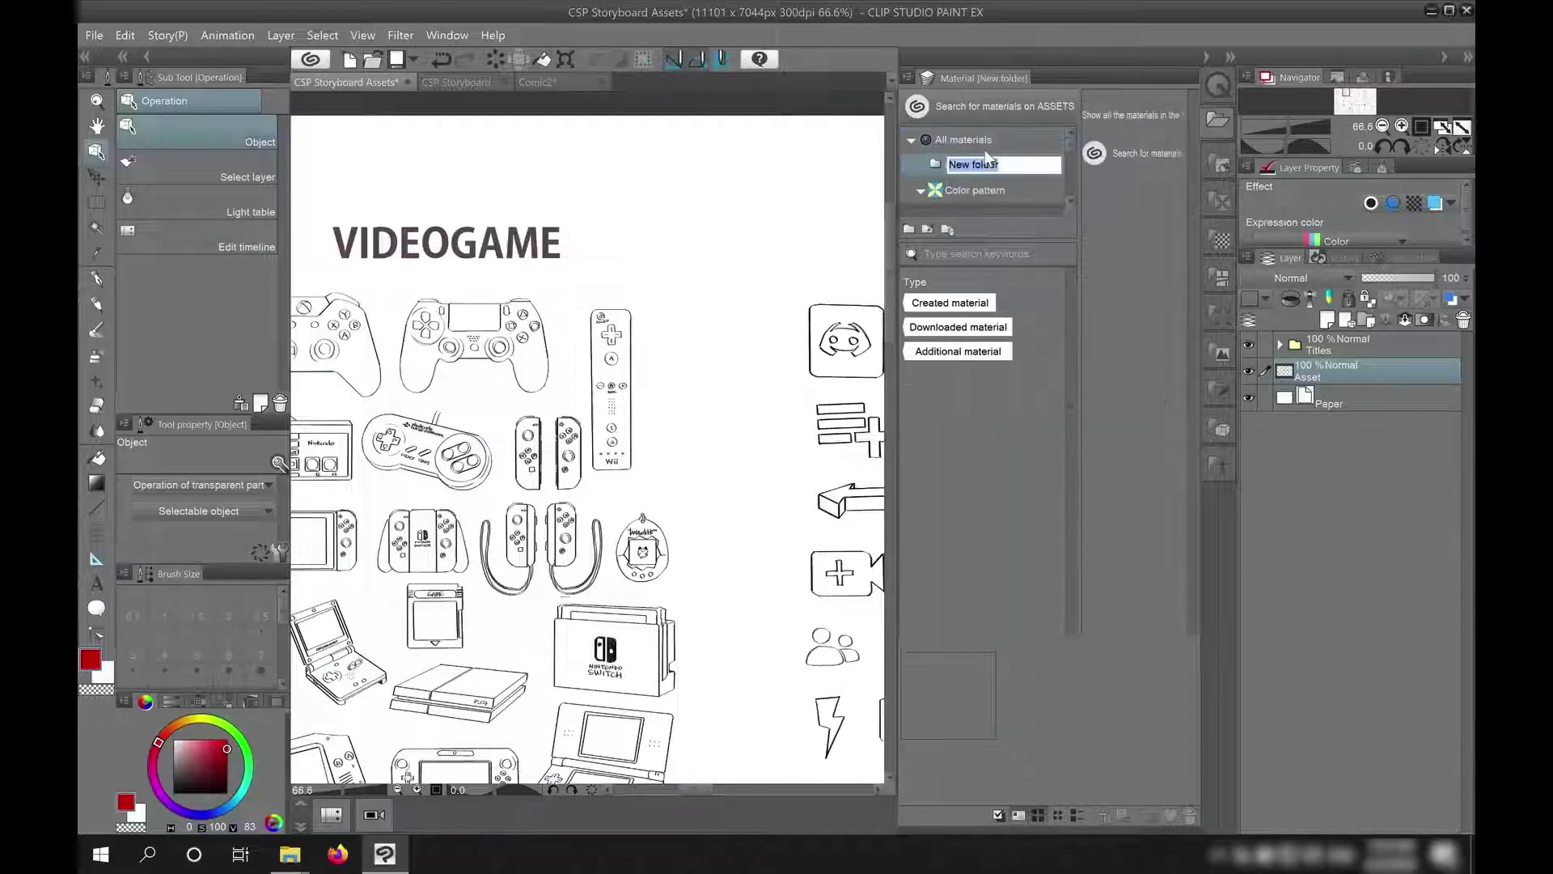
{"action": "type", "text": "Ultimate Storyboard"}
{"action": "key", "text": "Return"}
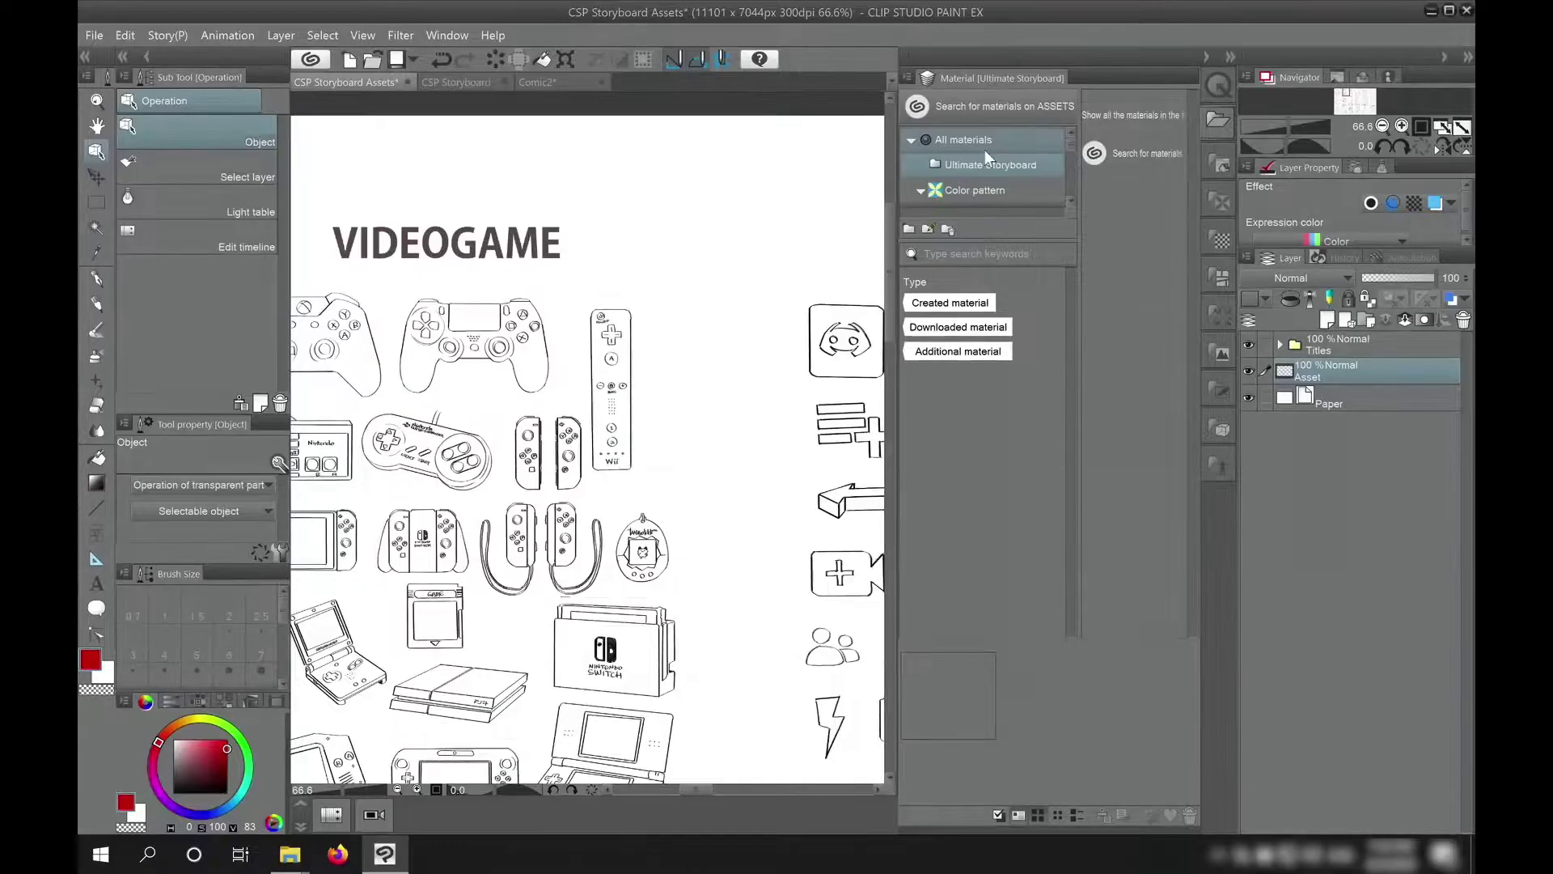
{"action": "scroll", "coordinate": [643, 259], "scroll_direction": "up", "scroll_amount": 1}
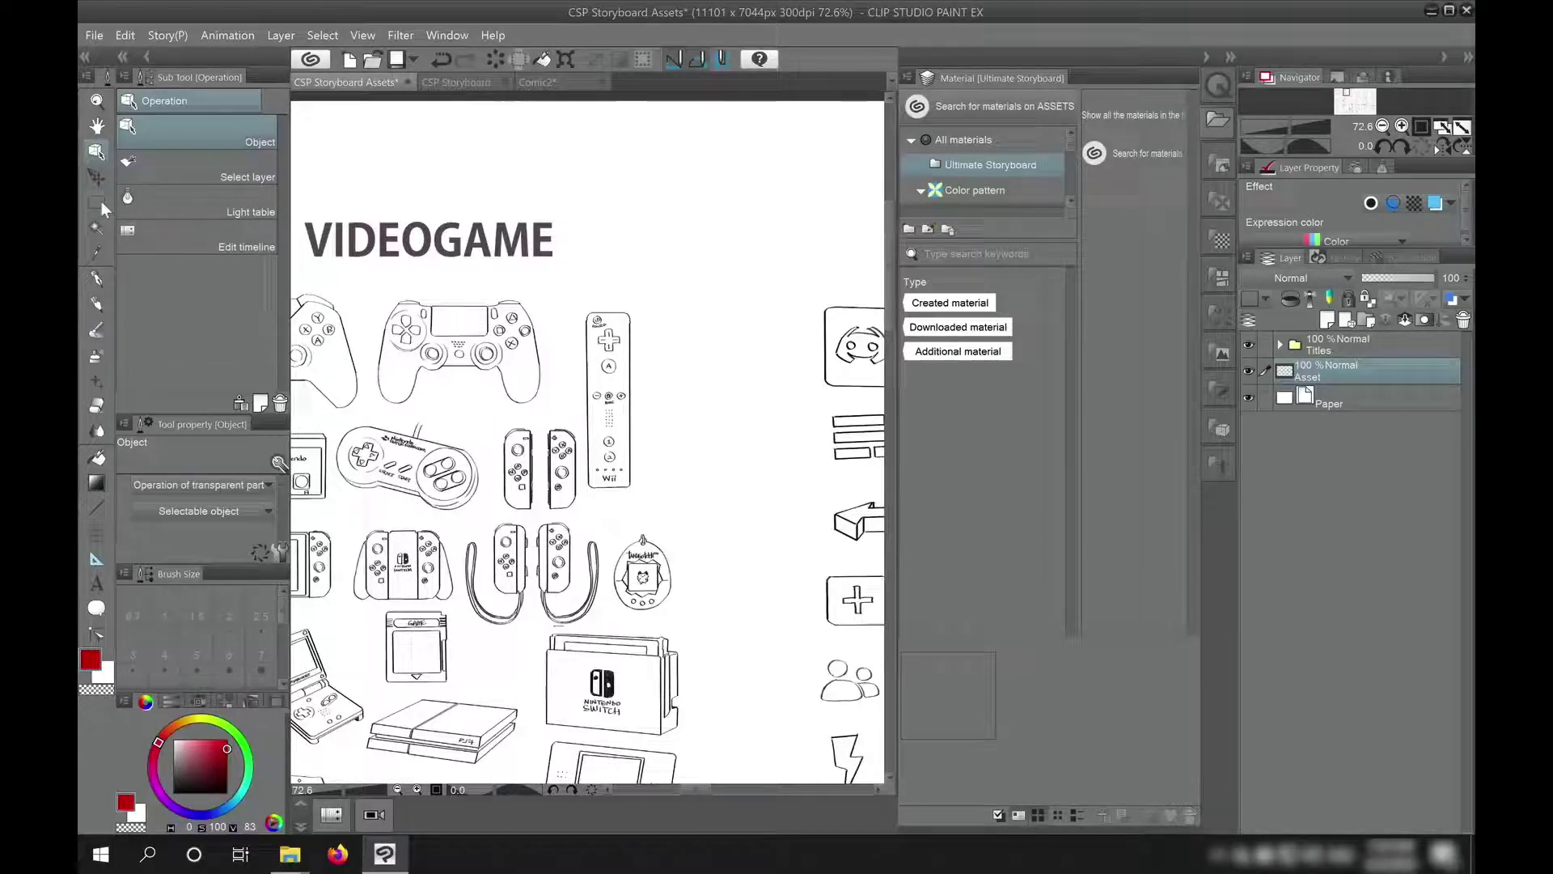
{"action": "left_click", "coordinate": [99, 202]}
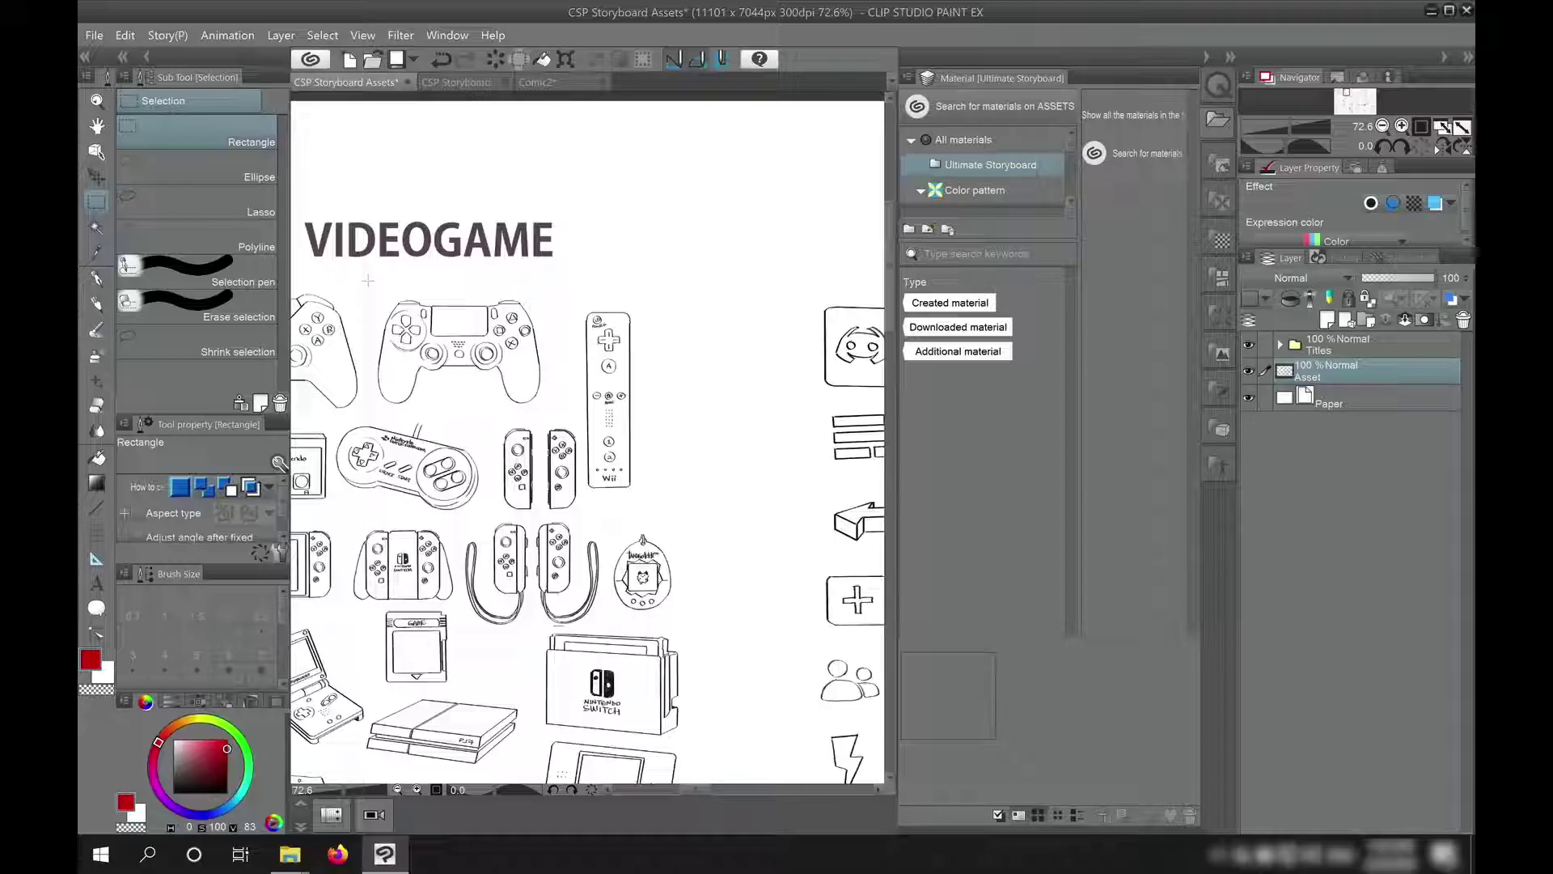
- Register the selected PS controller as image material 'Playstation Controller' in Ultimate Storyboard, with Scale up/down enabled
{"action": "left_click_drag", "start_coordinate": [368, 280], "coordinate": [554, 415]}
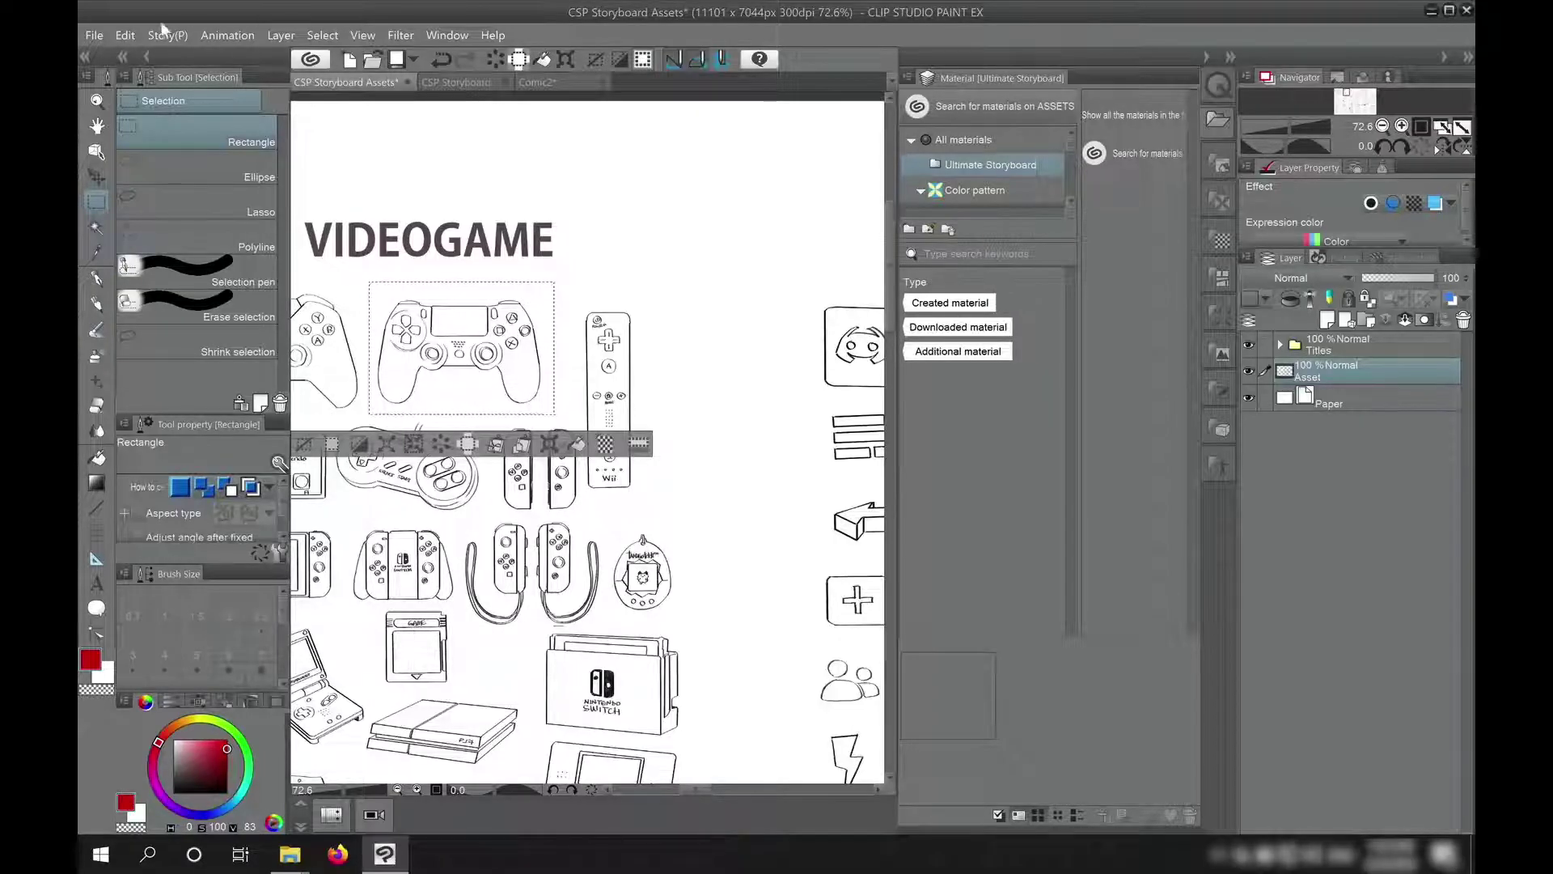
{"action": "left_click", "coordinate": [136, 35]}
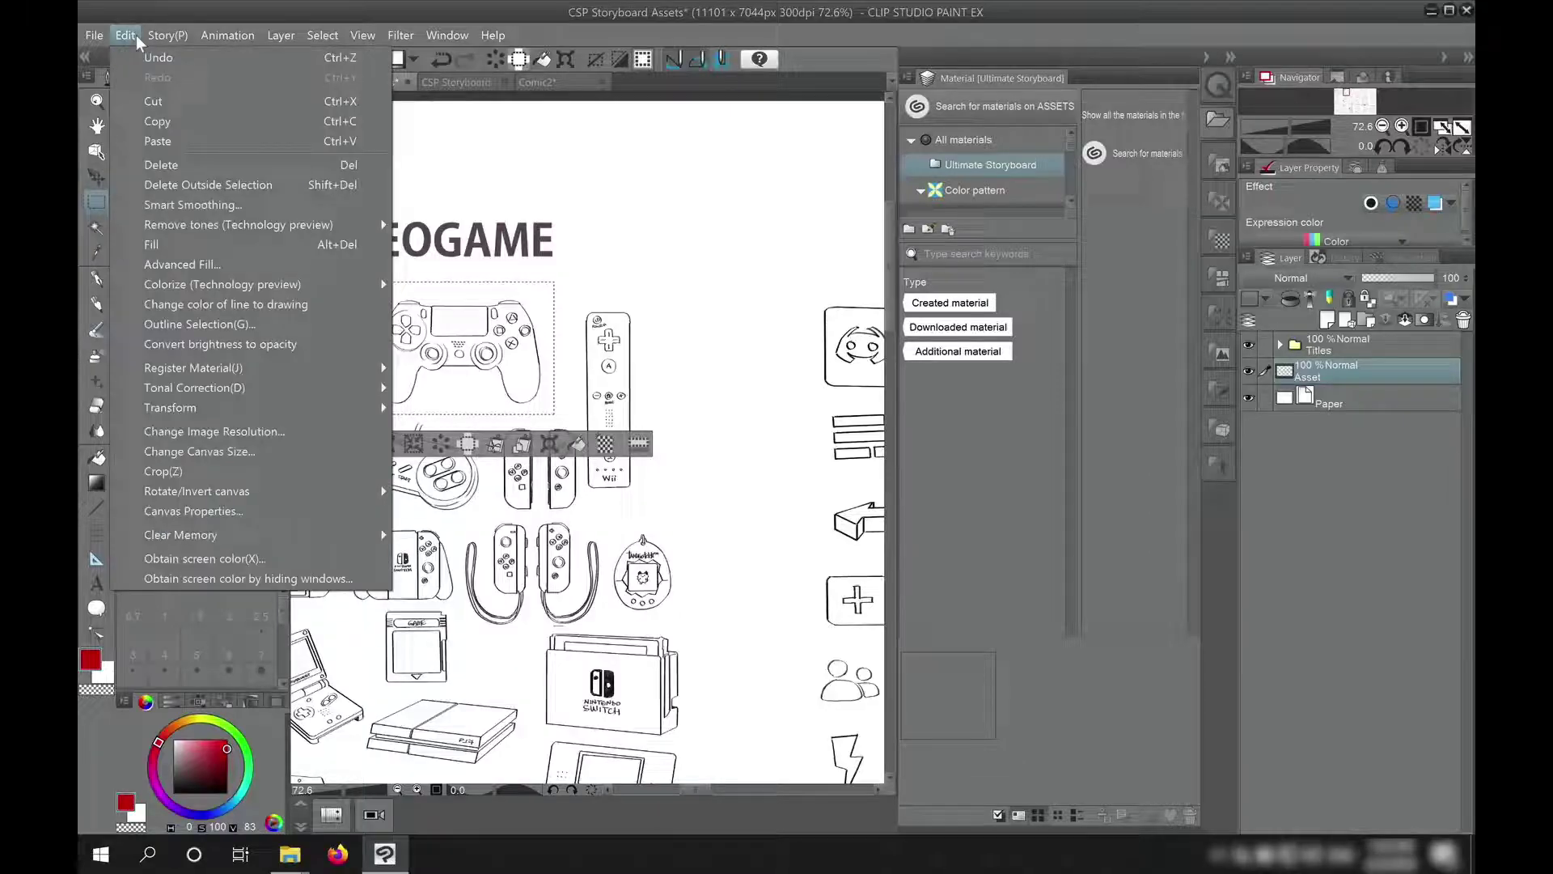
{"action": "mouse_move", "coordinate": [175, 370]}
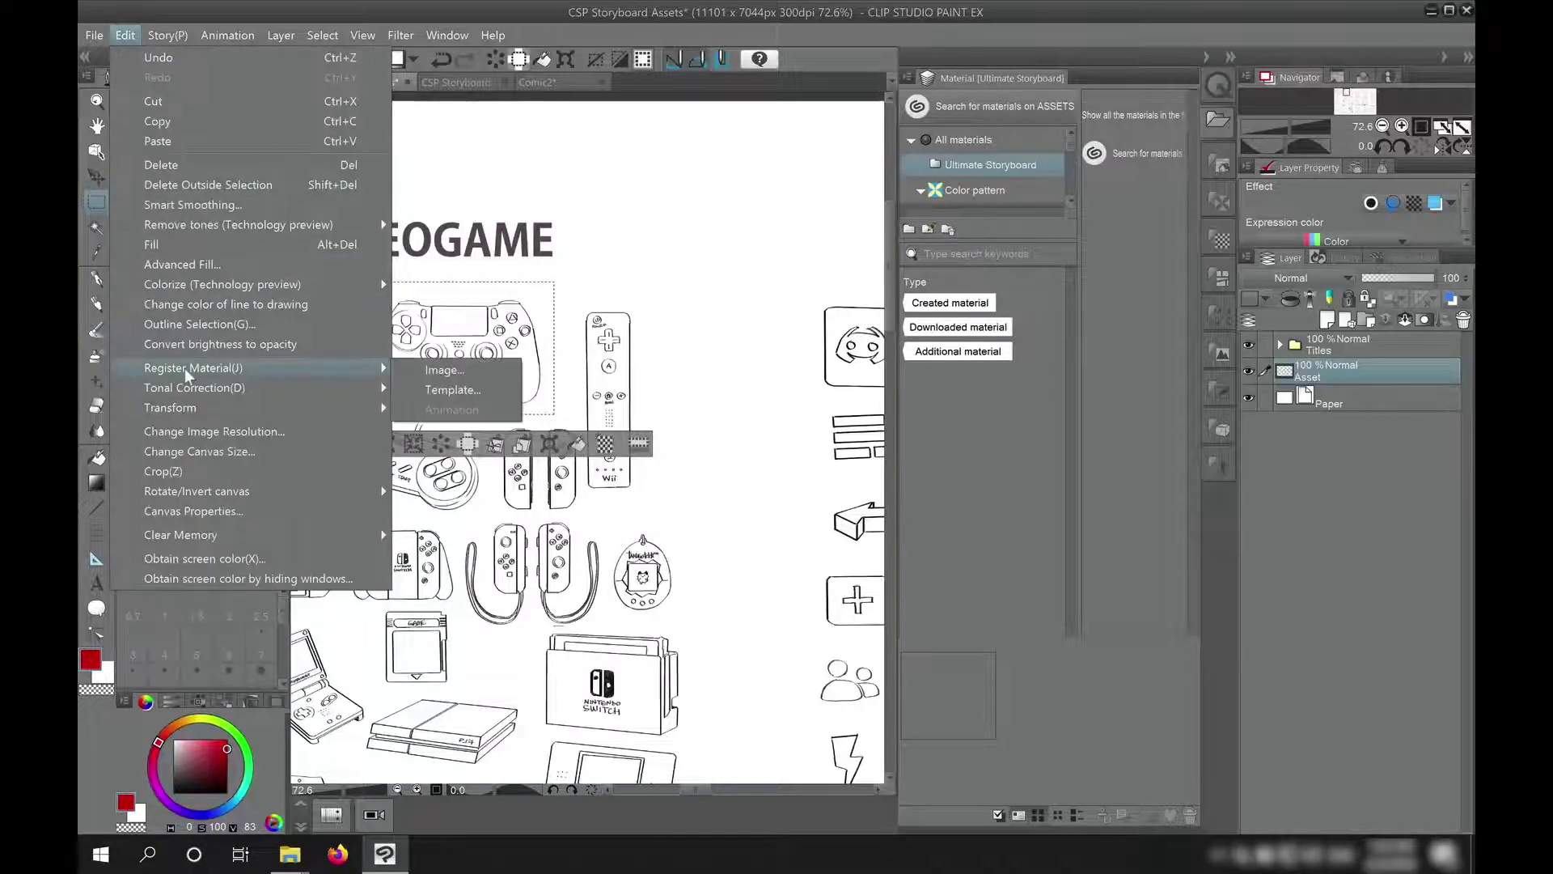
{"action": "left_click", "coordinate": [432, 374]}
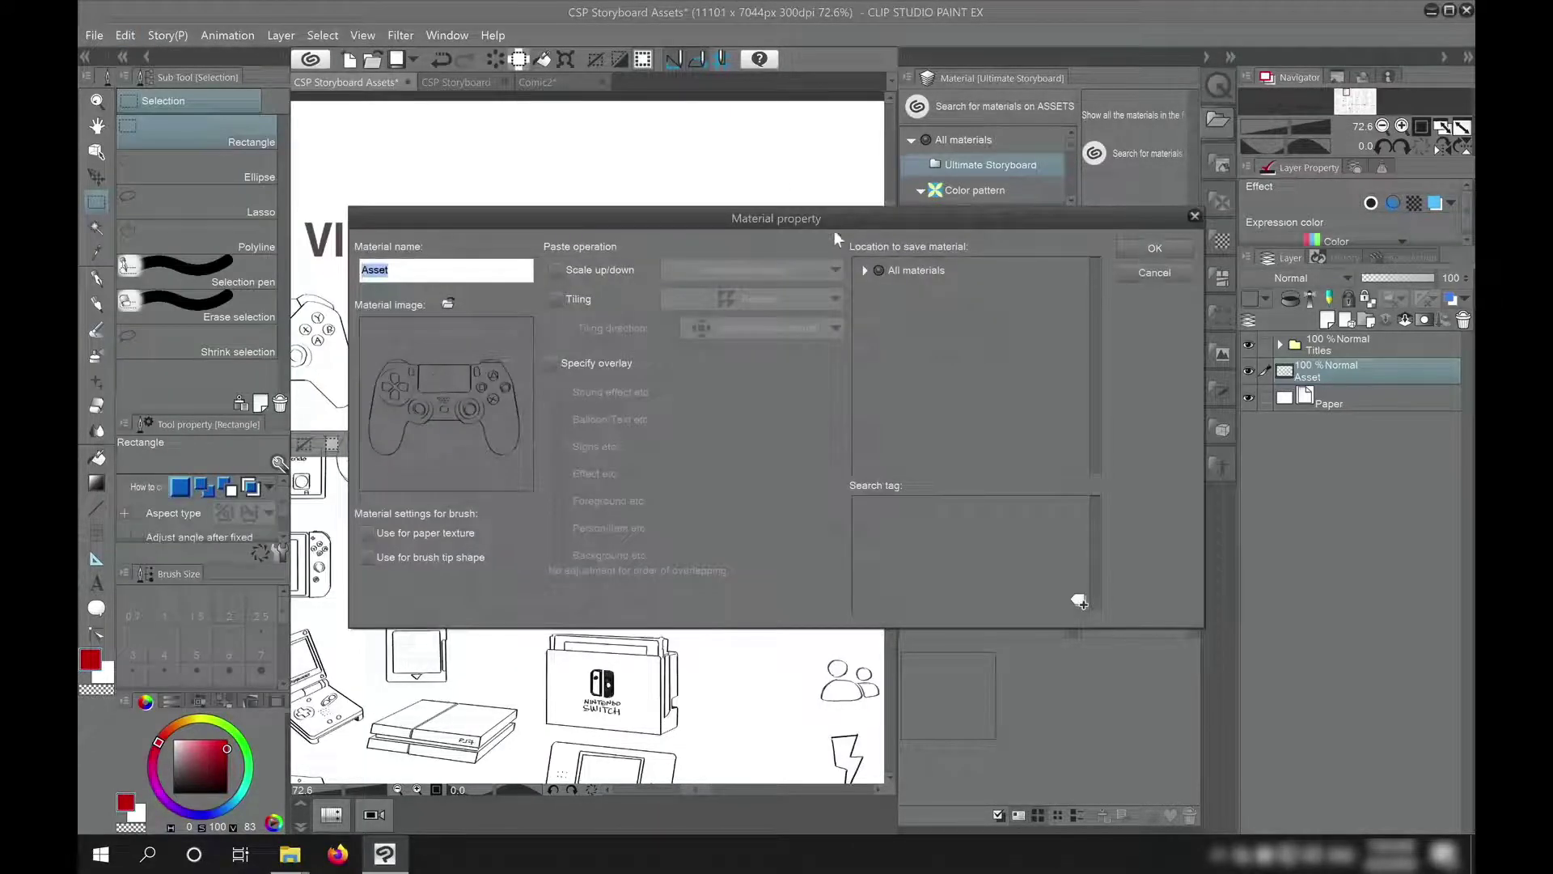
{"action": "left_click", "coordinate": [865, 270]}
{"action": "left_click", "coordinate": [899, 294]}
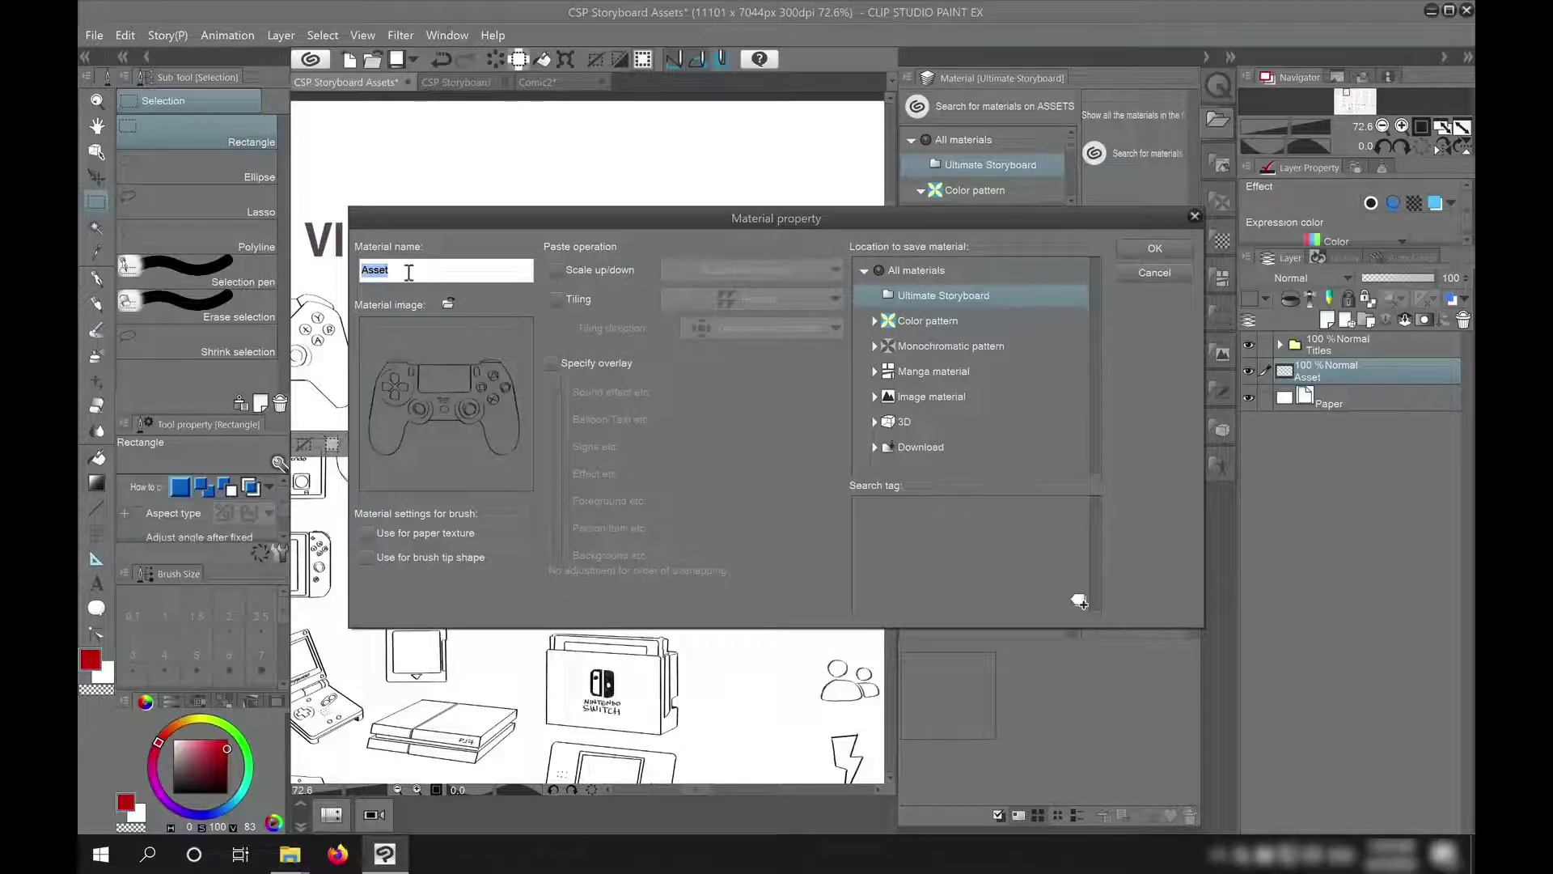
{"action": "type", "text": "Playstation Controller"}
{"action": "left_click", "coordinate": [559, 270]}
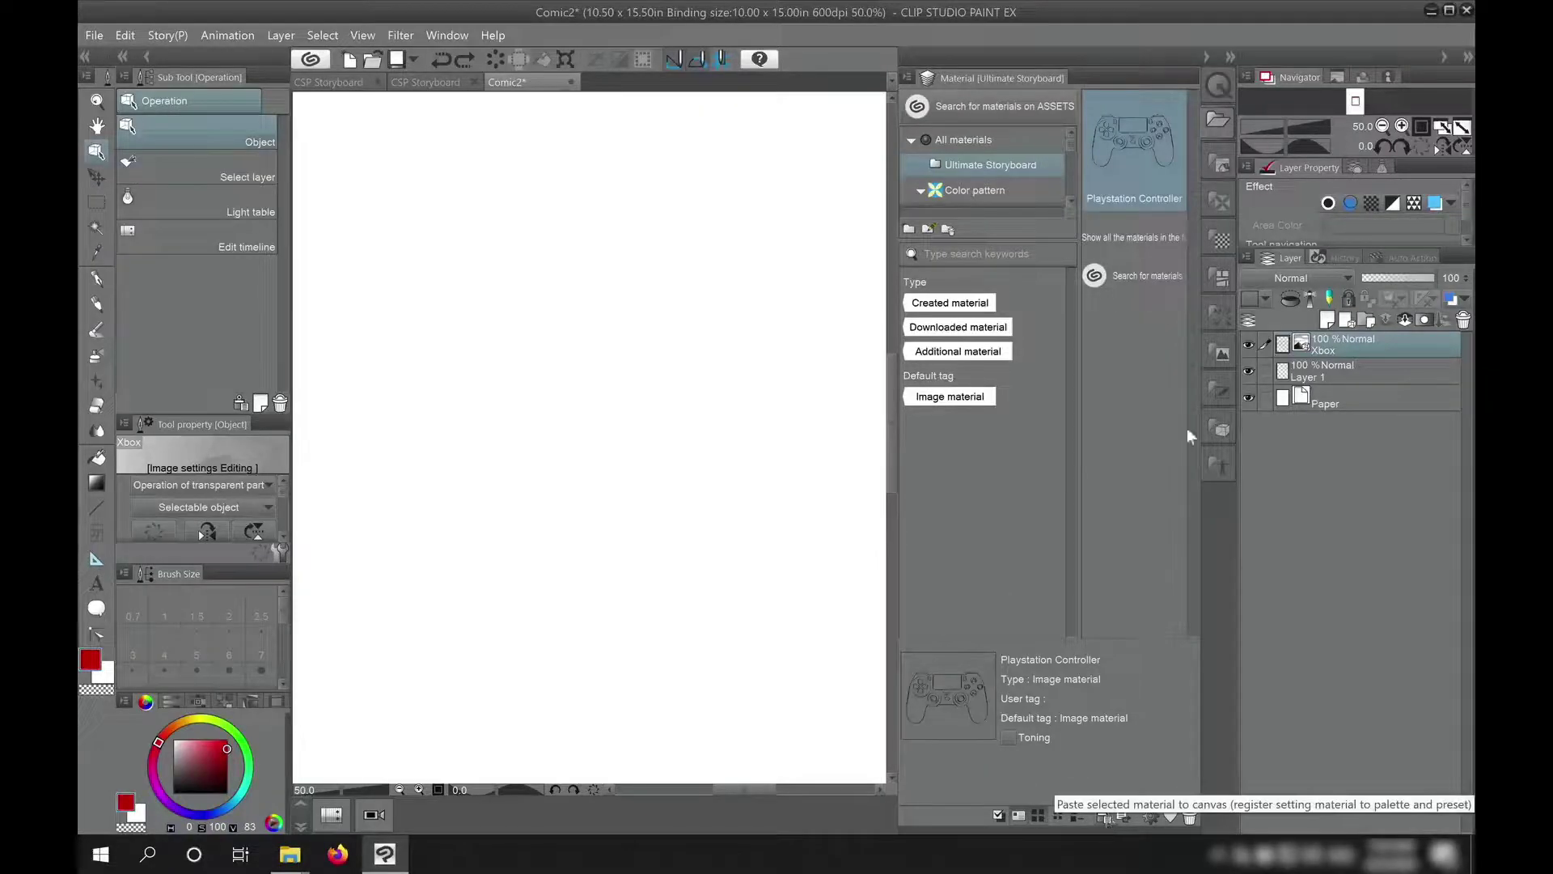
- Drag the Playstation Controller material onto the Comic2 page and enlarge it
{"action": "left_click_drag", "start_coordinate": [1137, 131], "coordinate": [613, 414]}
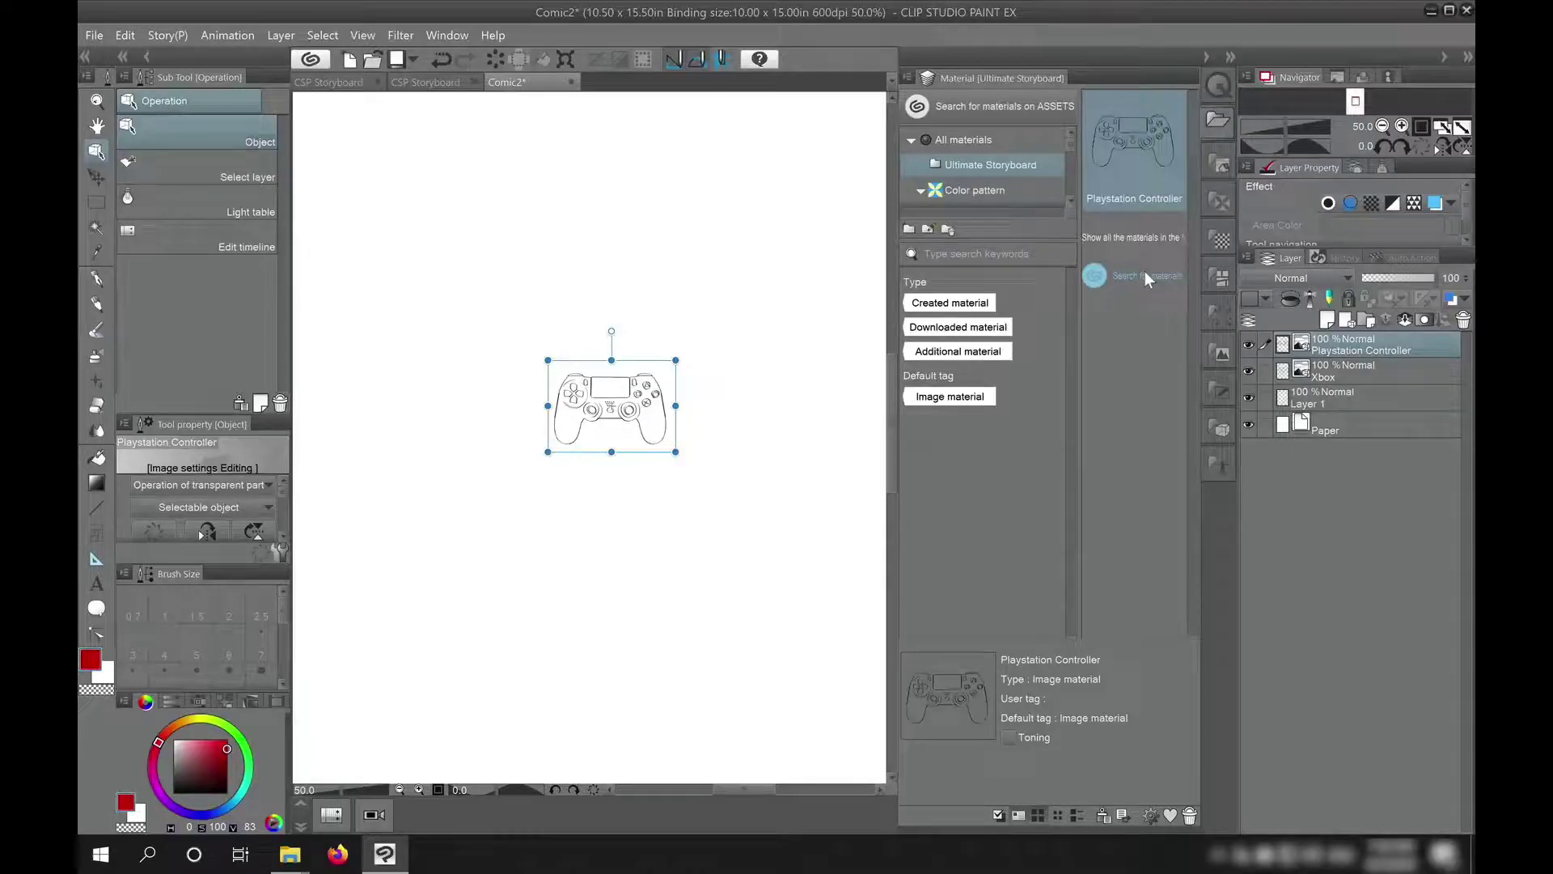
{"action": "left_click_drag", "start_coordinate": [548, 357], "coordinate": [423, 373]}
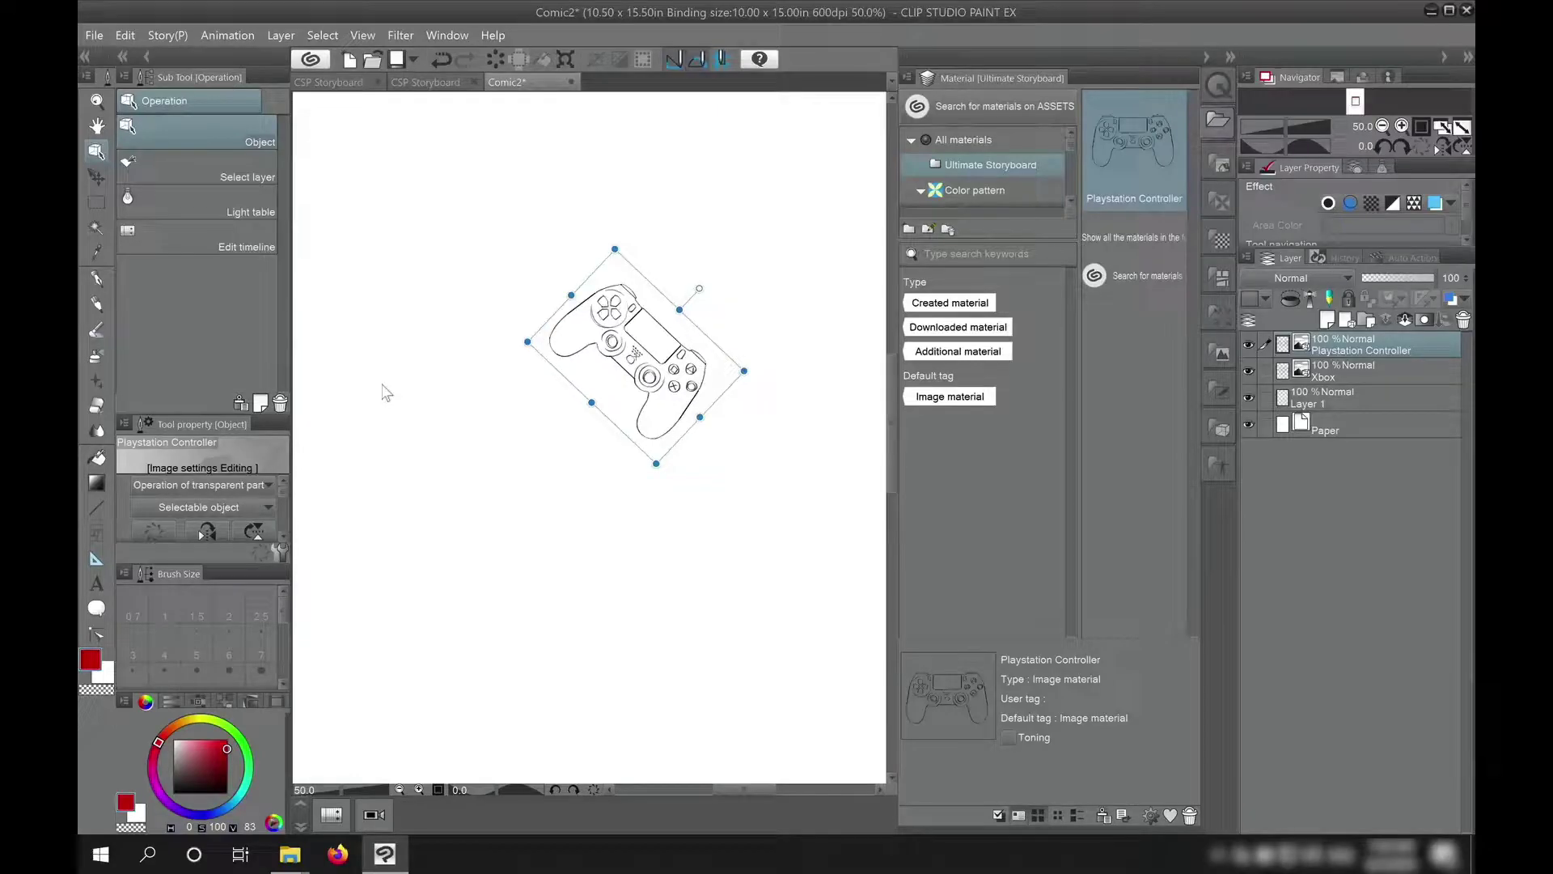
- Return to the CSP Storyboard Assets document
{"action": "left_click", "coordinate": [333, 84]}
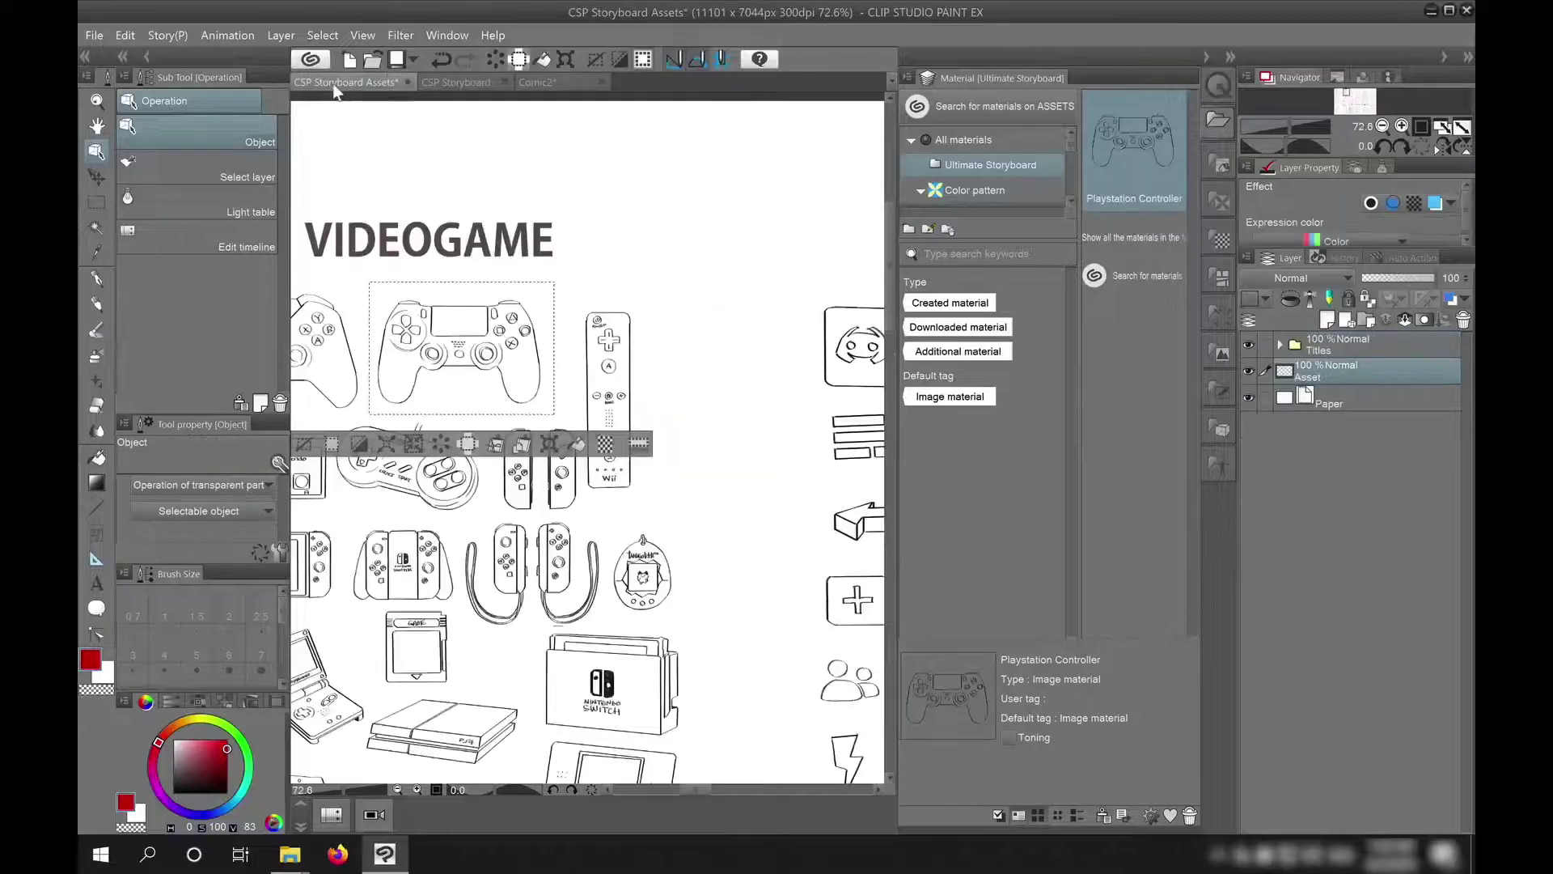